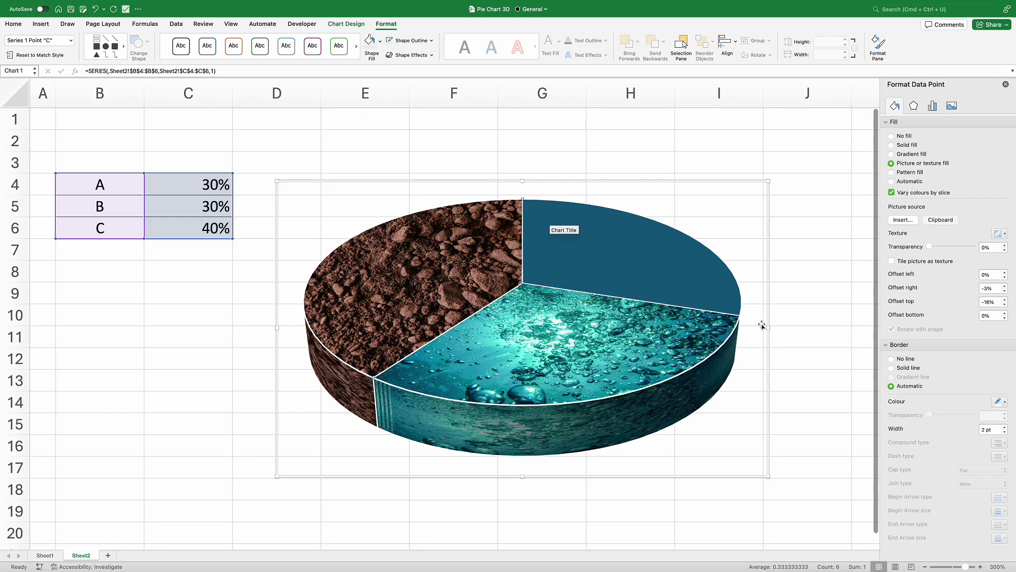
# Fill the plain blue slice A of the pie chart with the grey concrete picture
pyautogui.click(683, 279)
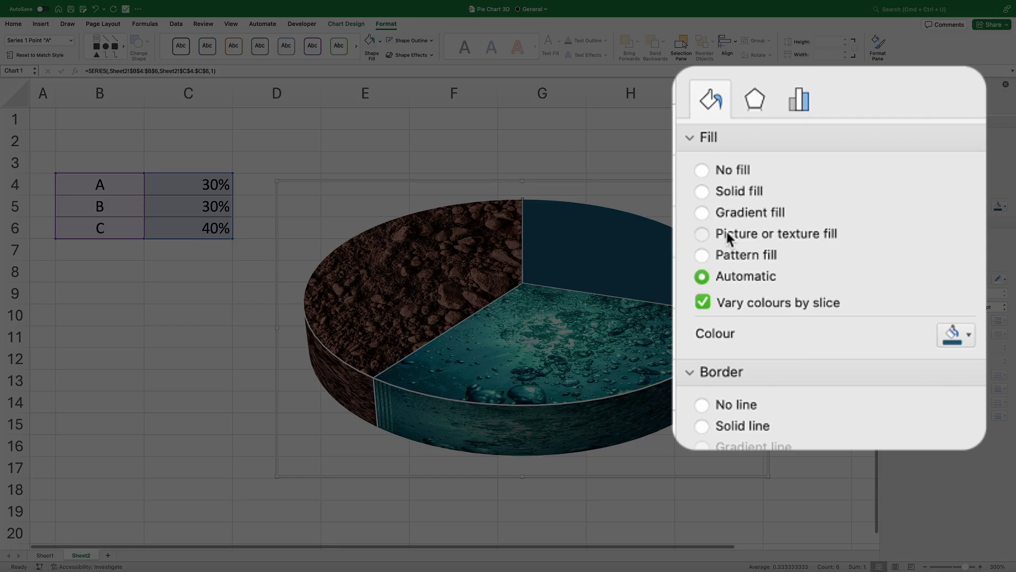
pyautogui.click(727, 234)
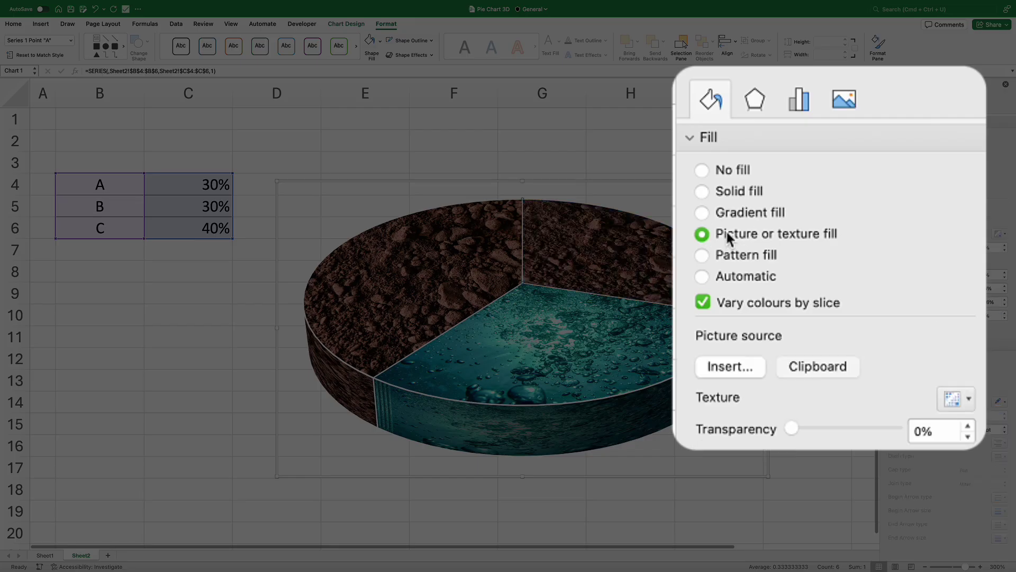
pyautogui.click(740, 368)
pyautogui.click(279, 149)
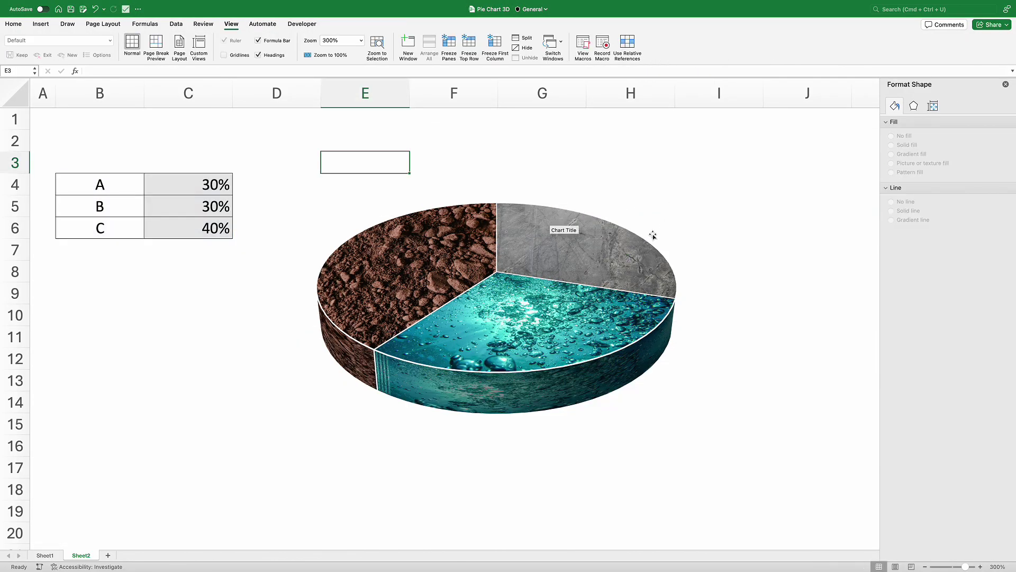
# Move the whole pie chart slightly lower on the sheet and deselect it
pyautogui.click(654, 236)
pyautogui.moveTo(665, 192); pyautogui.dragTo(678, 223)
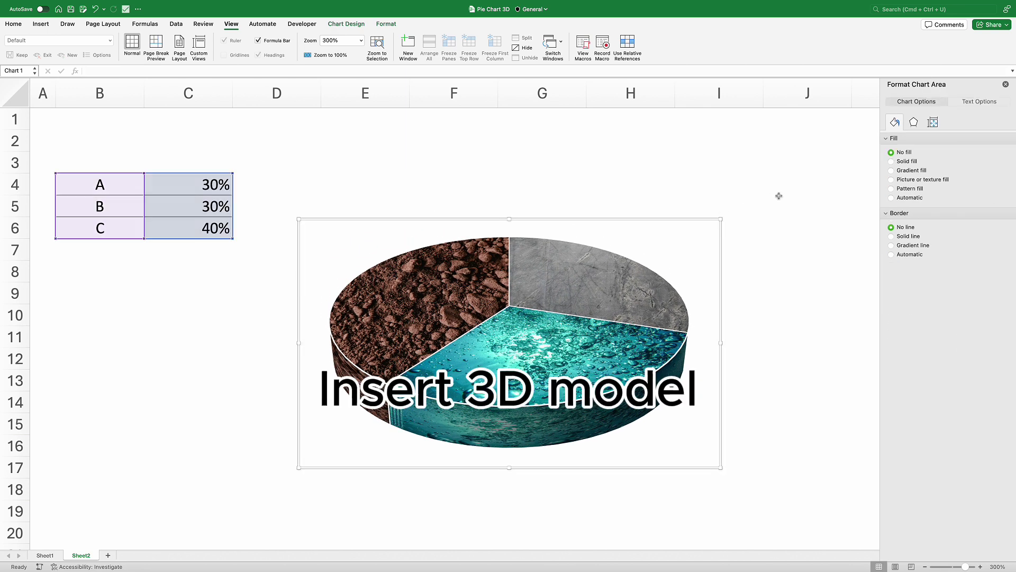
pyautogui.click(764, 197)
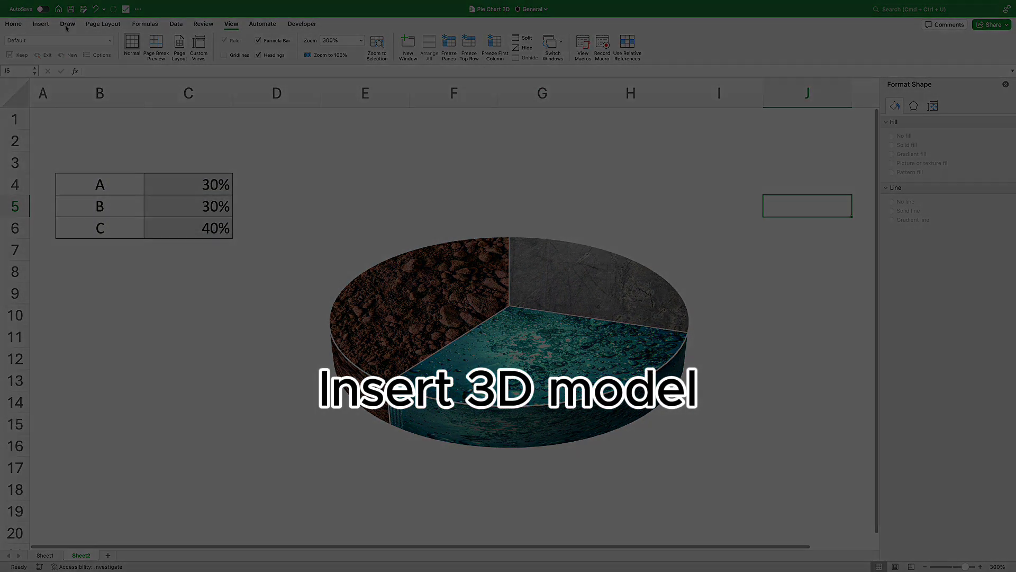
# Search the online 3D models for "boat" and insert the container ship loaded with coloured containers
pyautogui.click(45, 25)
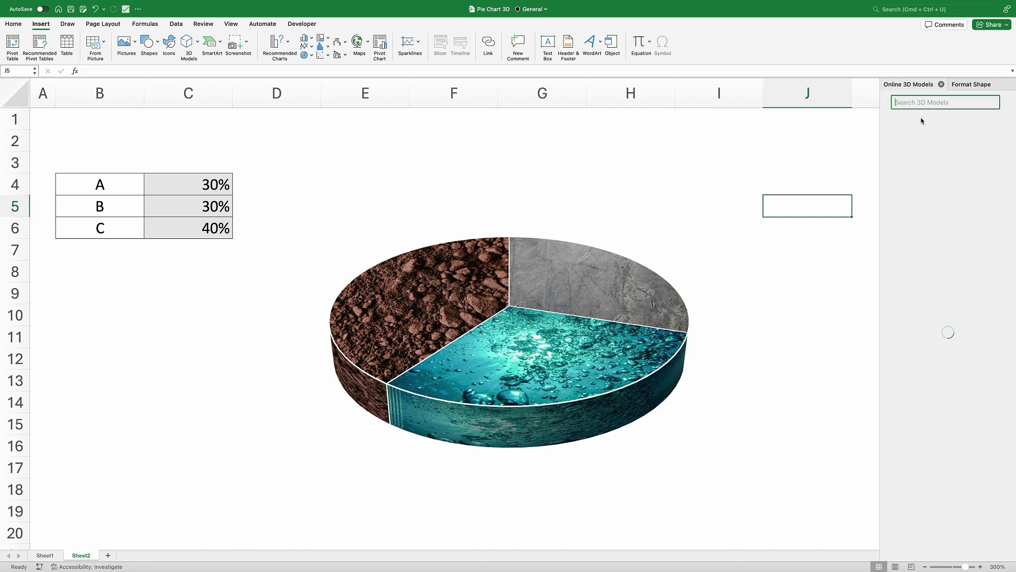
pyautogui.click(916, 102)
pyautogui.write('boar')
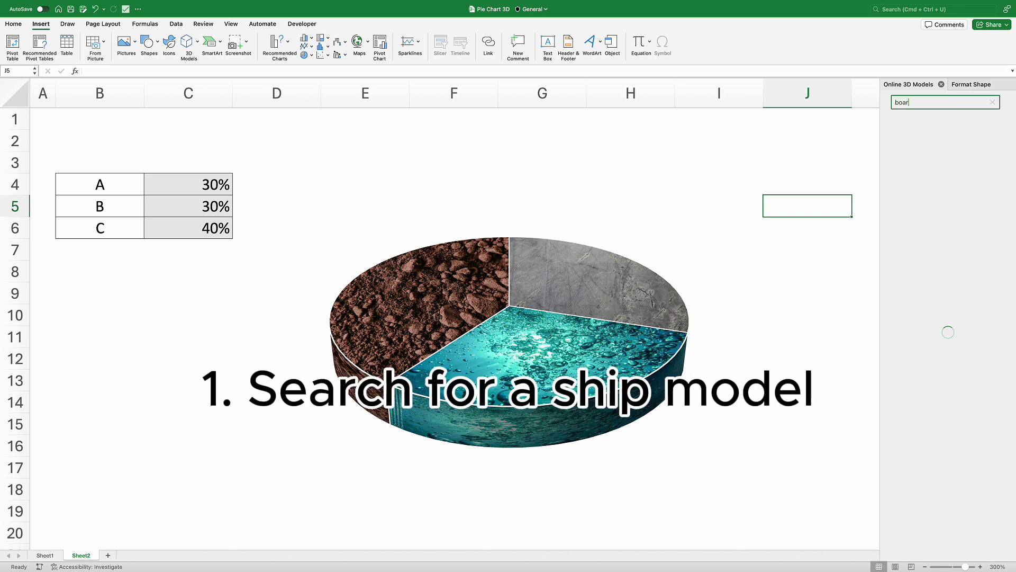
pyautogui.press('BackSpace')
pyautogui.write('t')
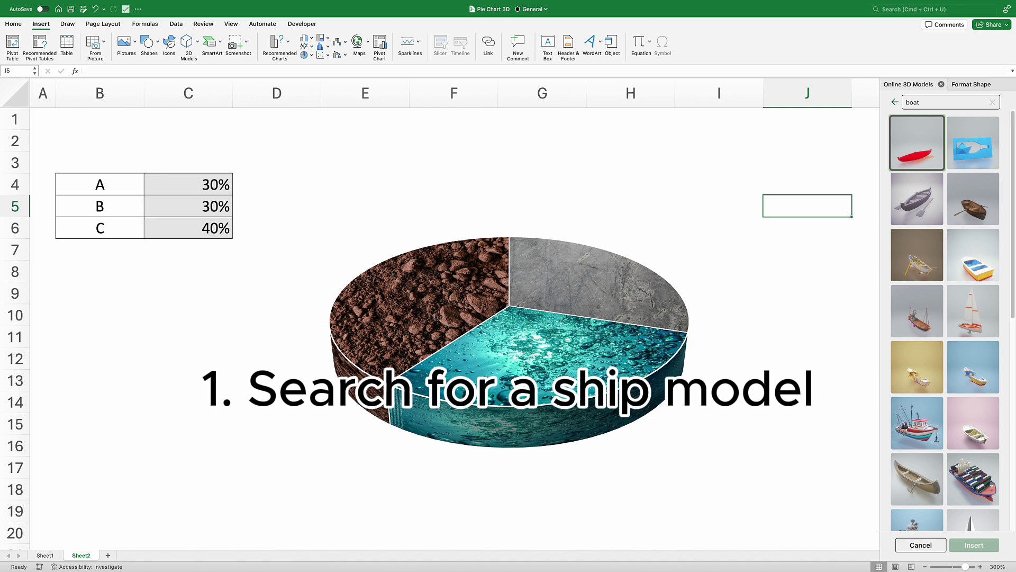
pyautogui.scroll(-5, 993, 272)
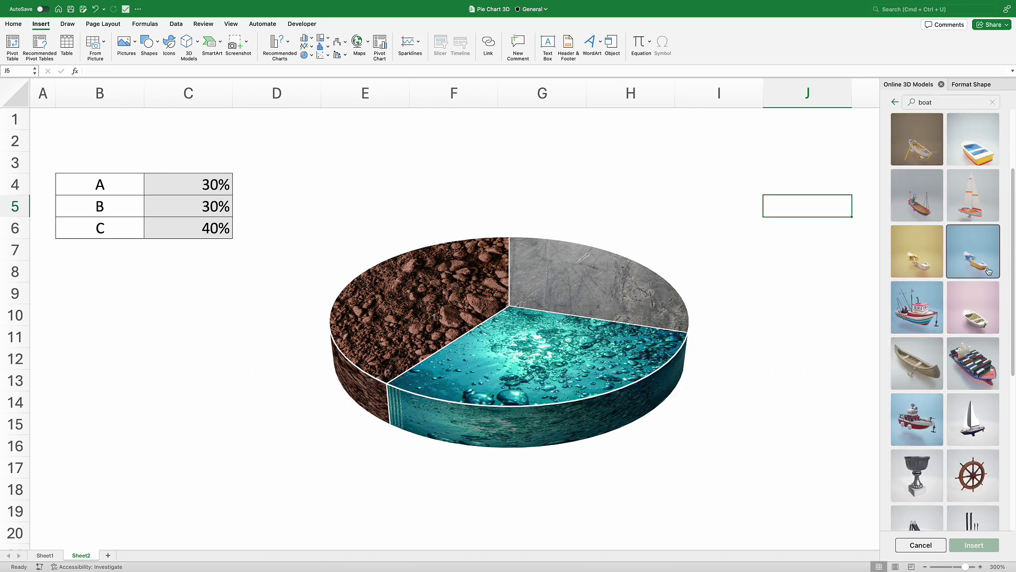
pyautogui.click(979, 313)
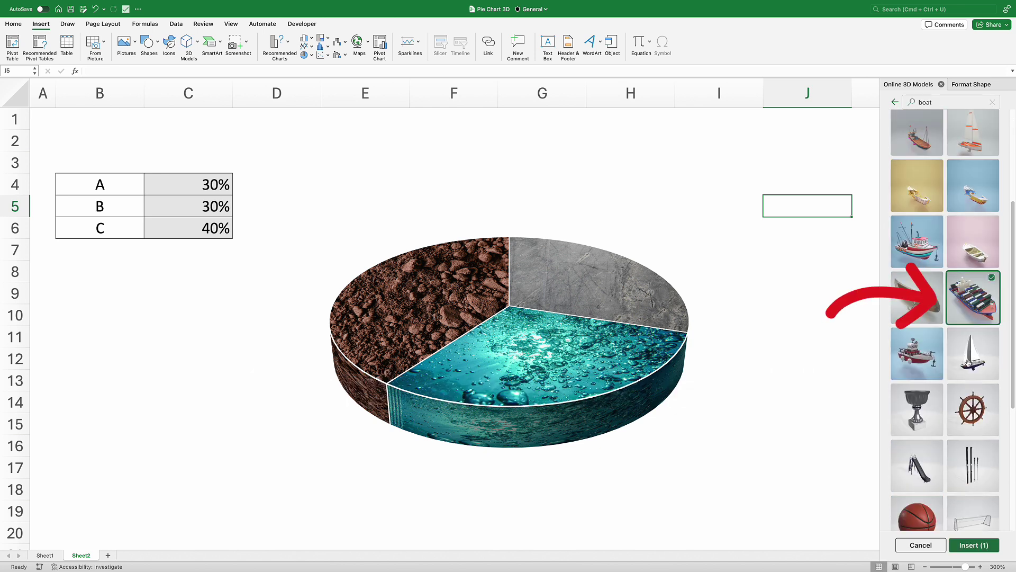
pyautogui.click(985, 546)
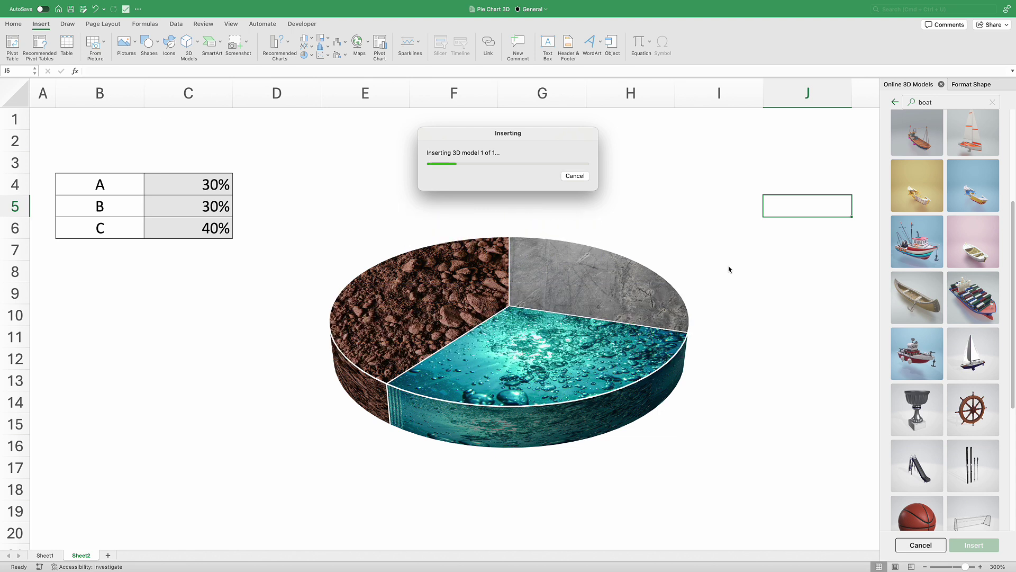
# Turn the ship model sideways, shrink it to about 1.22" high by 2.02" wide, and place it on the water slice
pyautogui.moveTo(451, 330); pyautogui.dragTo(574, 343)
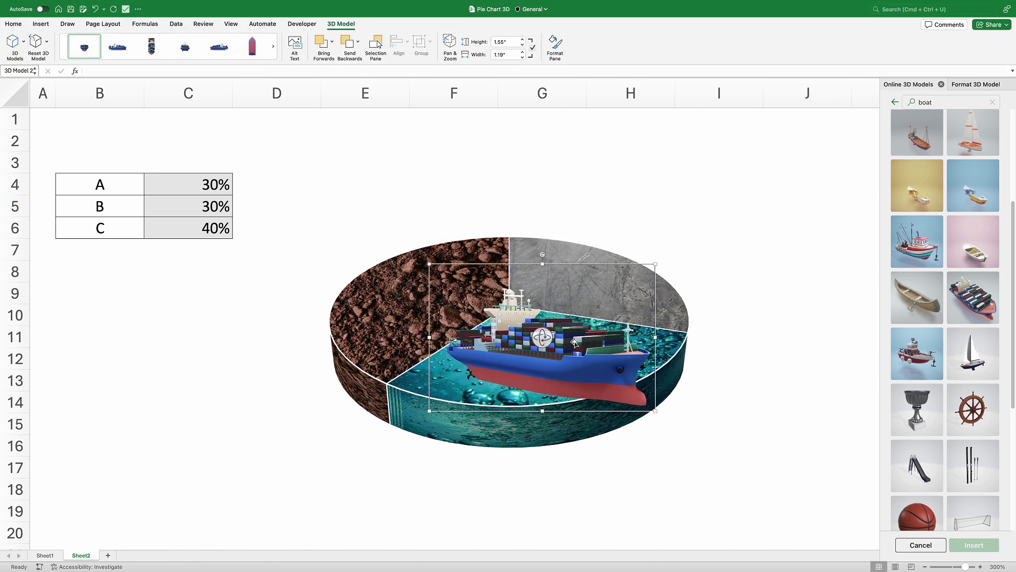
pyautogui.moveTo(656, 265); pyautogui.dragTo(617, 281)
pyautogui.moveTo(540, 346); pyautogui.dragTo(585, 362)
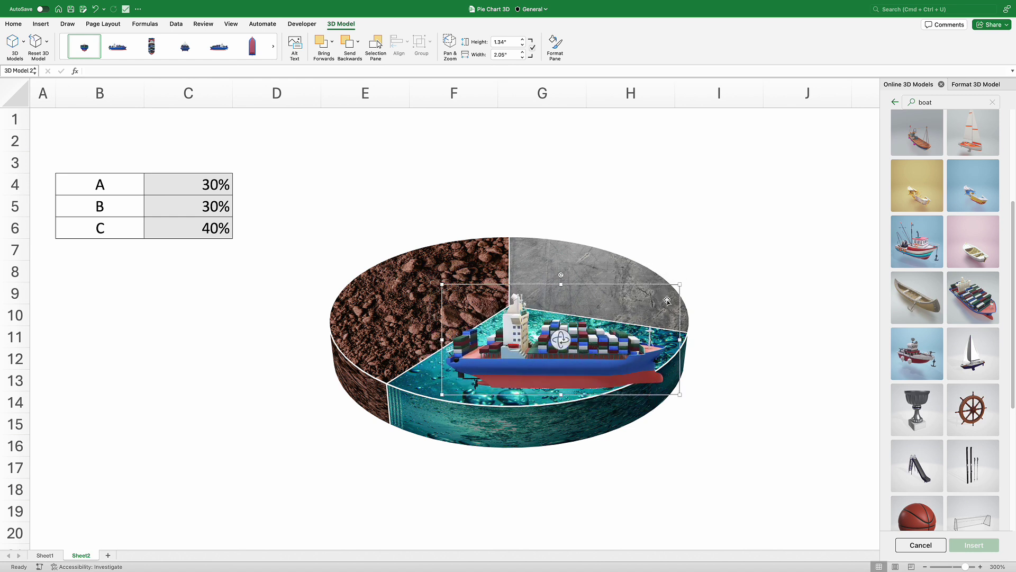
pyautogui.moveTo(680, 286); pyautogui.dragTo(668, 300)
pyautogui.moveTo(546, 347); pyautogui.dragTo(564, 370)
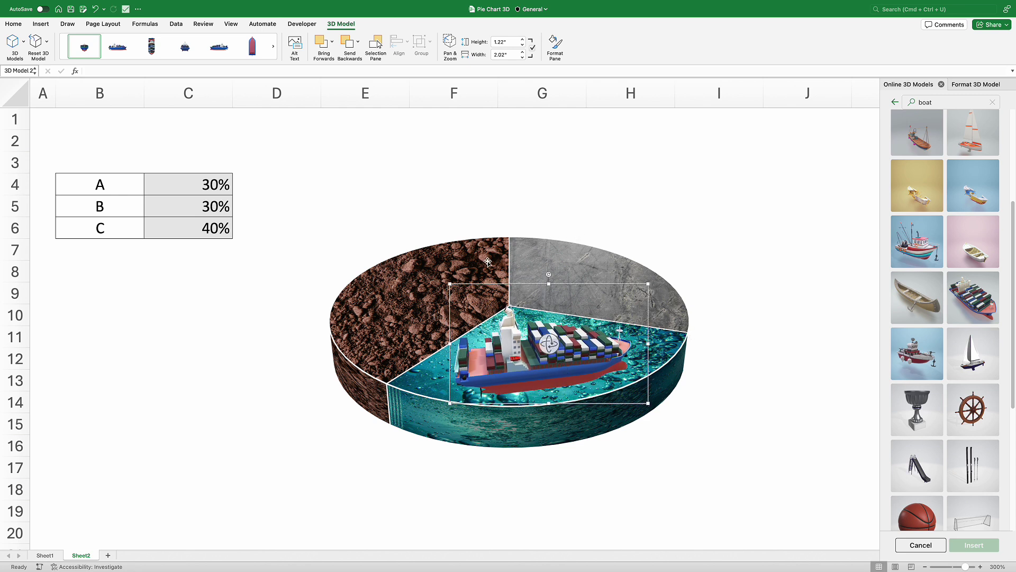
# Search the online 3D models for "truck" and insert the yellow dump truck with the grey bed
pyautogui.click(932, 102)
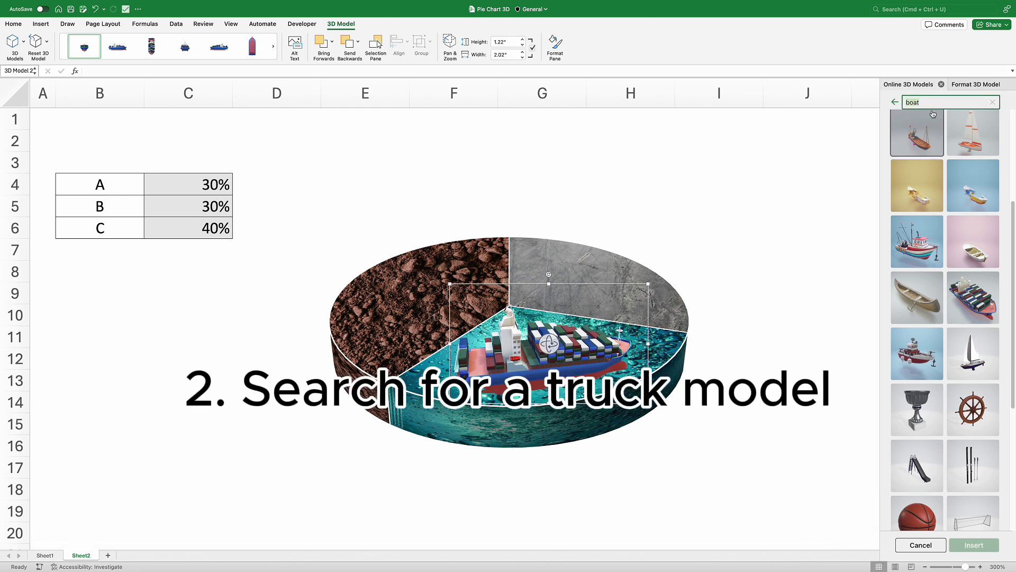
pyautogui.press('Return')
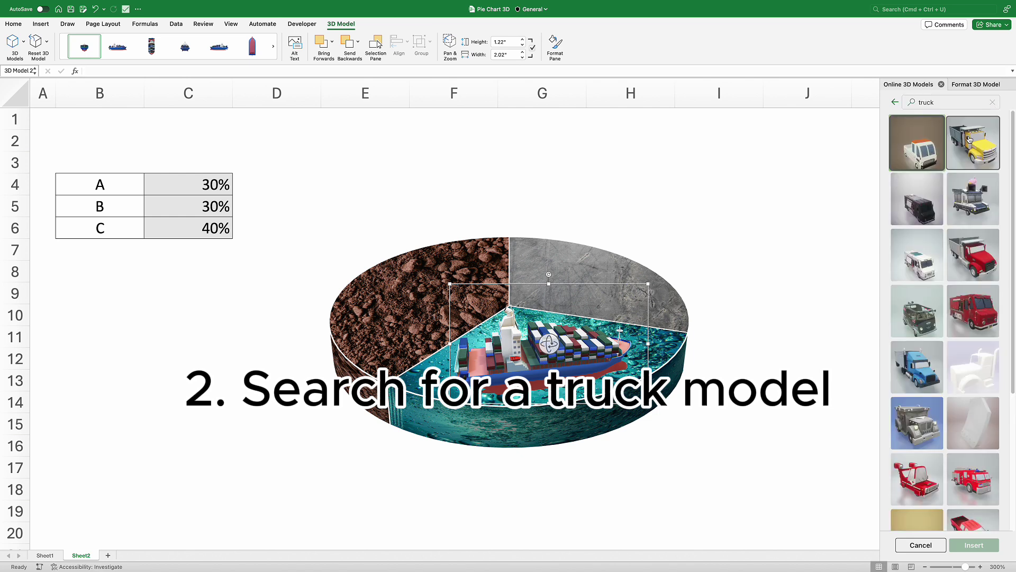
pyautogui.scroll(-5, 972, 143)
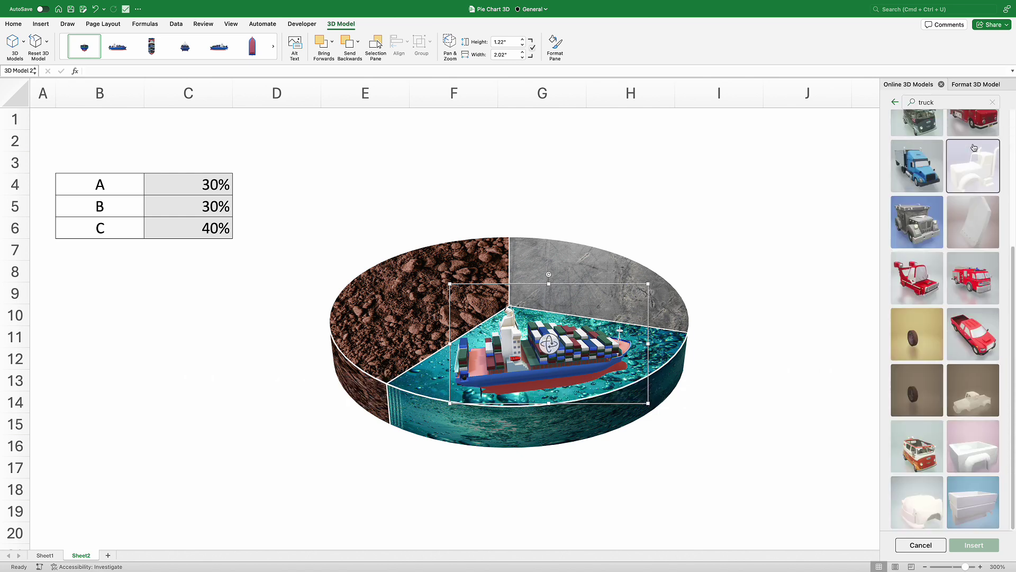
pyautogui.scroll(5, 975, 147)
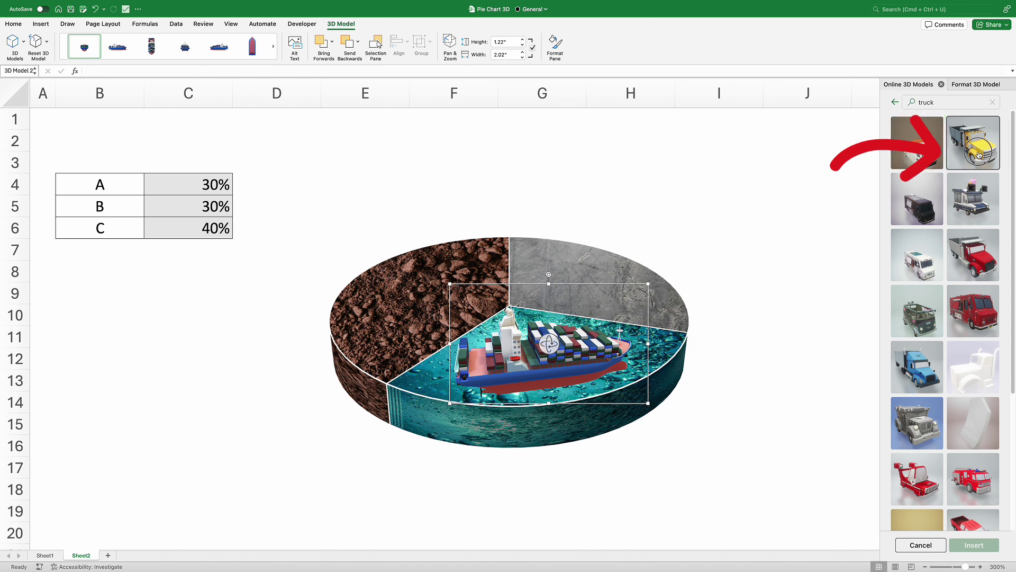
pyautogui.click(979, 155)
pyautogui.click(999, 546)
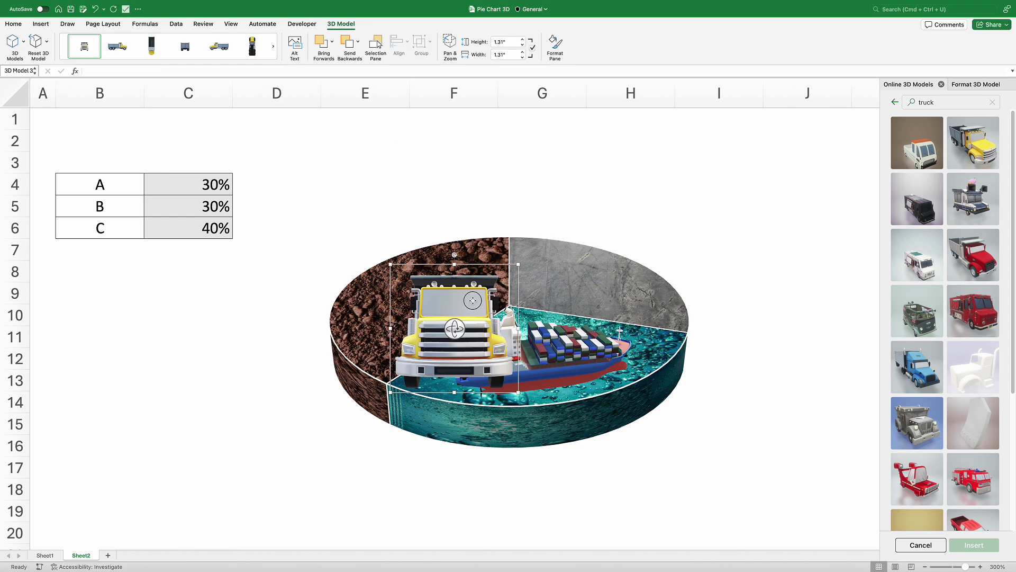
# Rotate the truck to an angled view, shrink it to about 1.27" high by 1.49" wide, and place it on the soil slice
pyautogui.moveTo(473, 300); pyautogui.dragTo(378, 283)
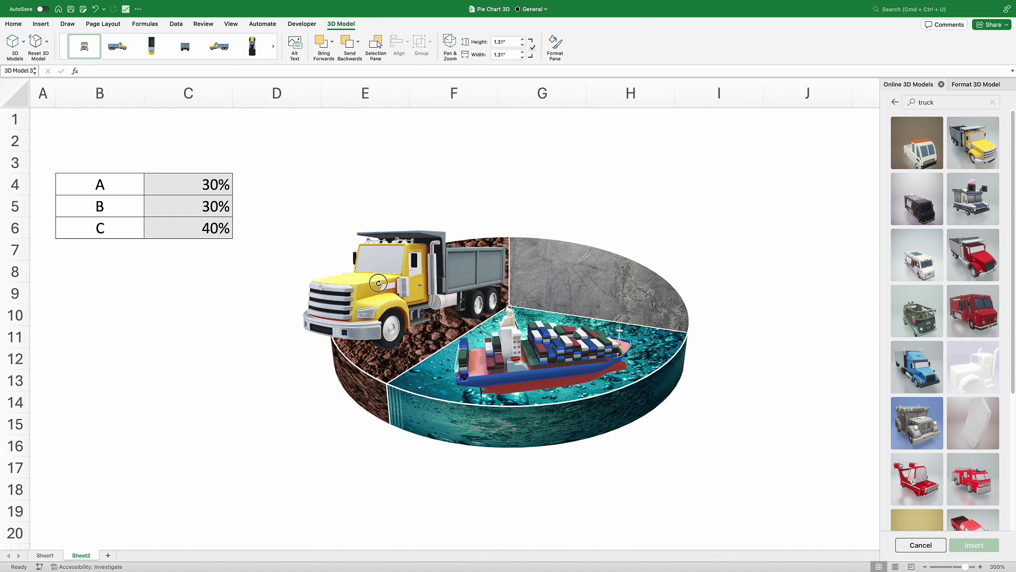
pyautogui.moveTo(540, 205); pyautogui.dragTo(499, 229)
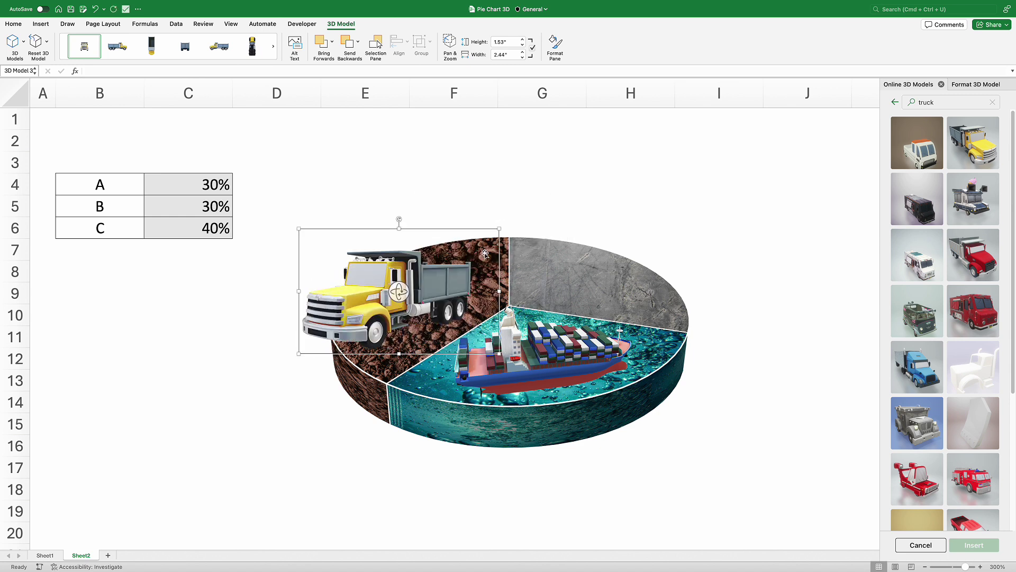
pyautogui.moveTo(456, 273)
pyautogui.mouseDown()
pyautogui.moveTo(515, 232)
pyautogui.moveTo(443, 286)
pyautogui.mouseUp()
pyautogui.moveTo(520, 240); pyautogui.dragTo(490, 249)
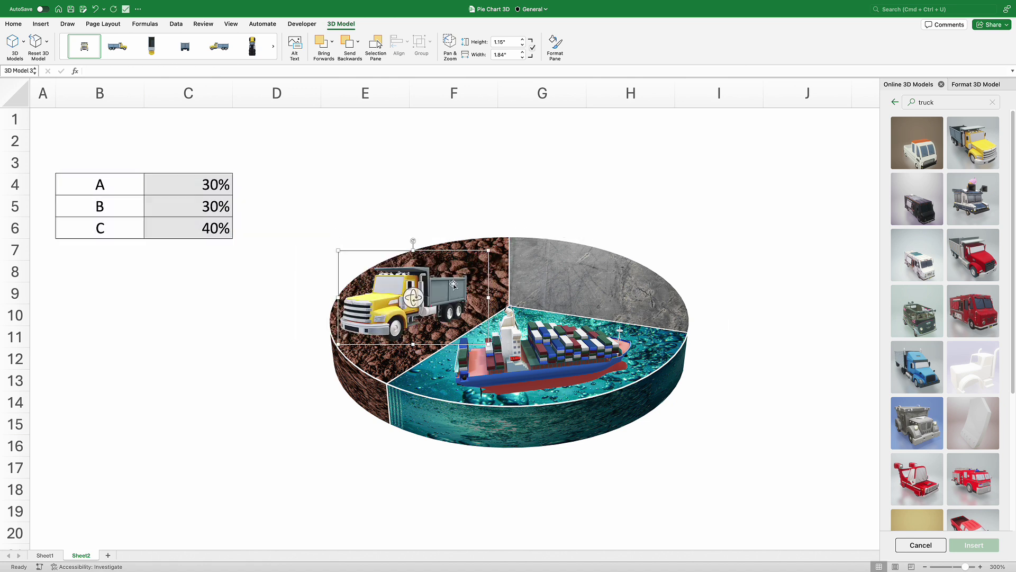
pyautogui.moveTo(426, 302); pyautogui.dragTo(430, 293)
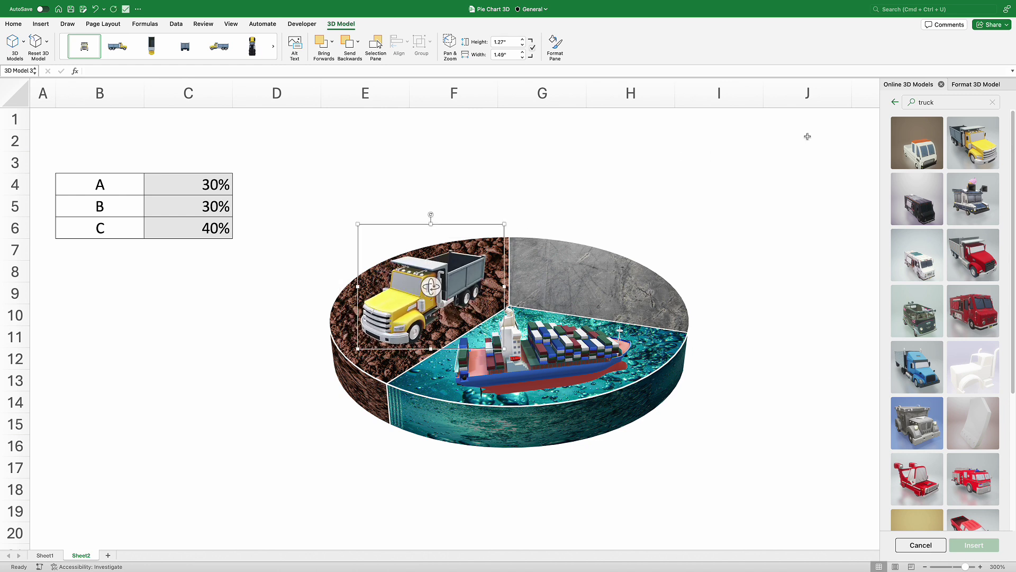
# Search the online 3D models for "building" and insert the beige domed building
pyautogui.doubleClick(940, 101)
pyautogui.write('building')
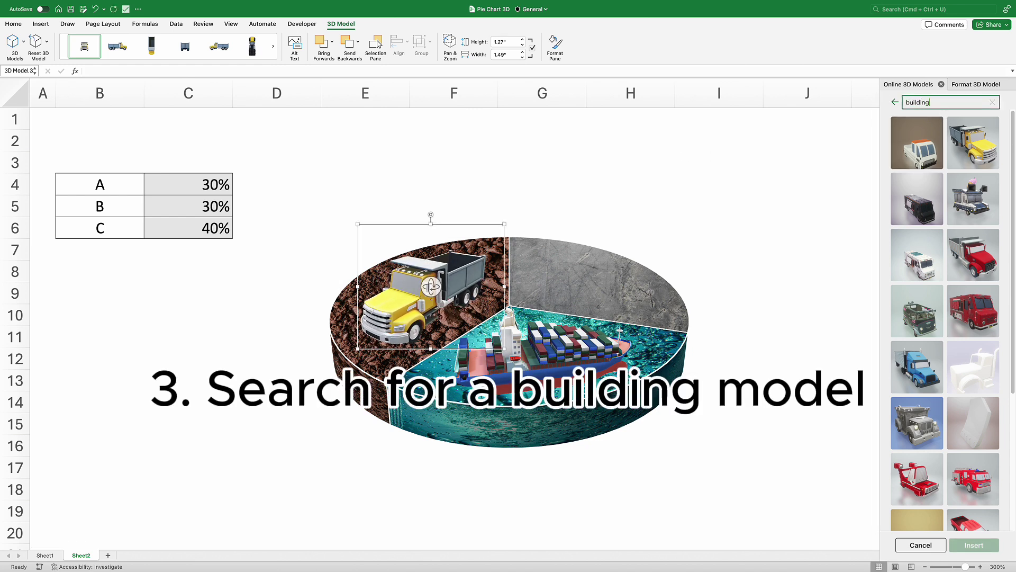
pyautogui.press('Return')
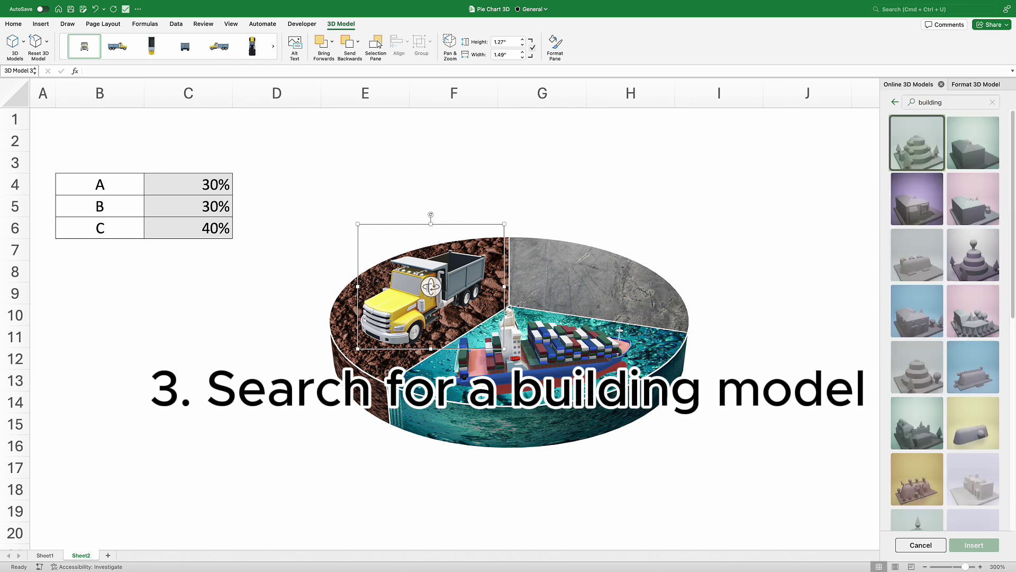
pyautogui.scroll(-10, 954, 160)
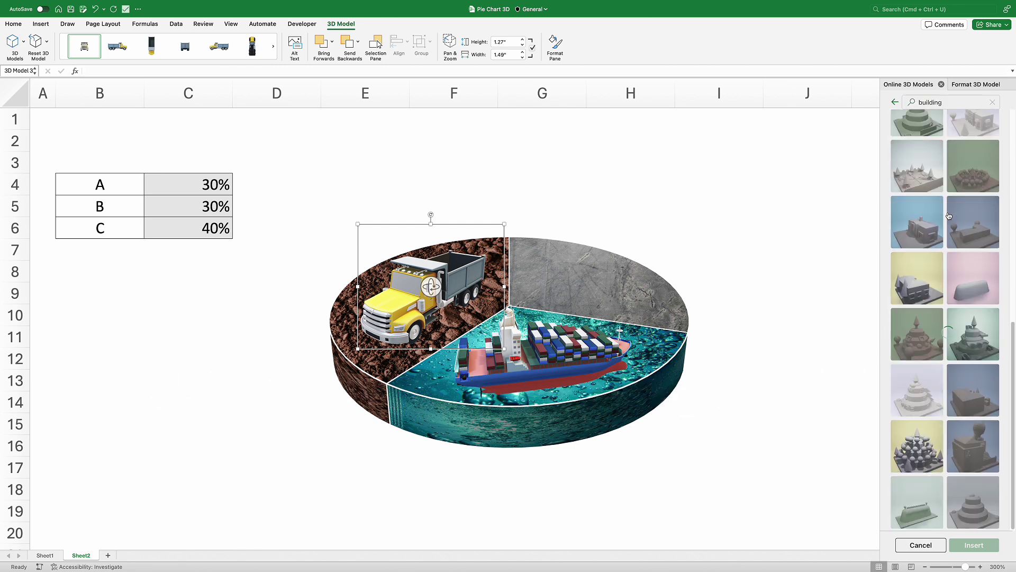
pyautogui.scroll(-10, 948, 233)
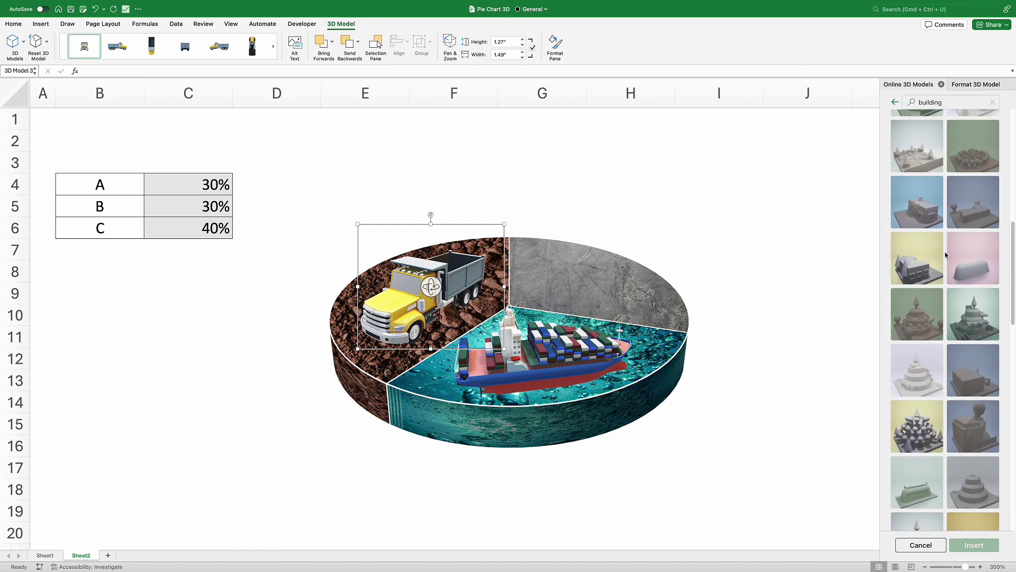
pyautogui.scroll(-10, 946, 255)
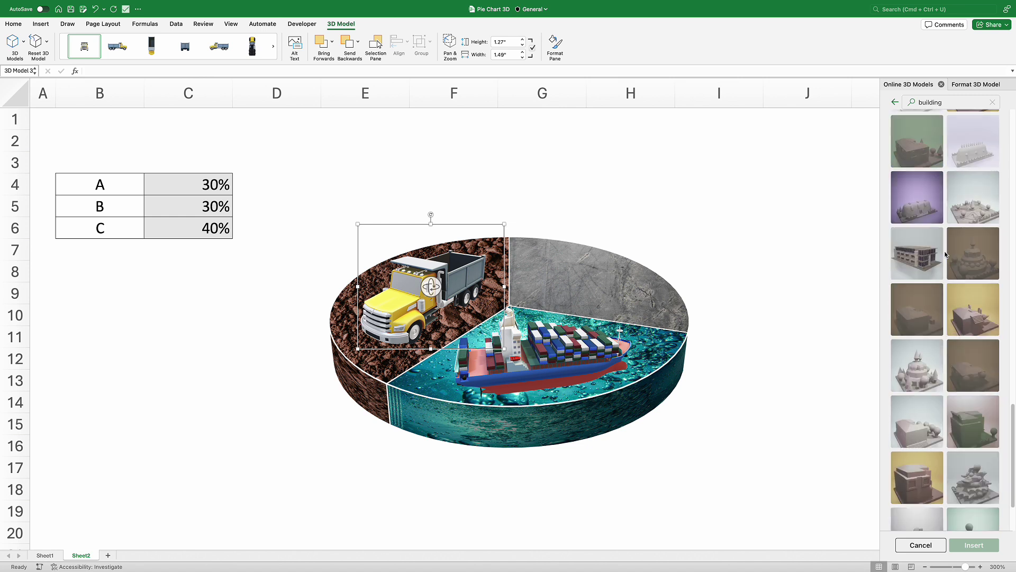
pyautogui.scroll(-3, 927, 254)
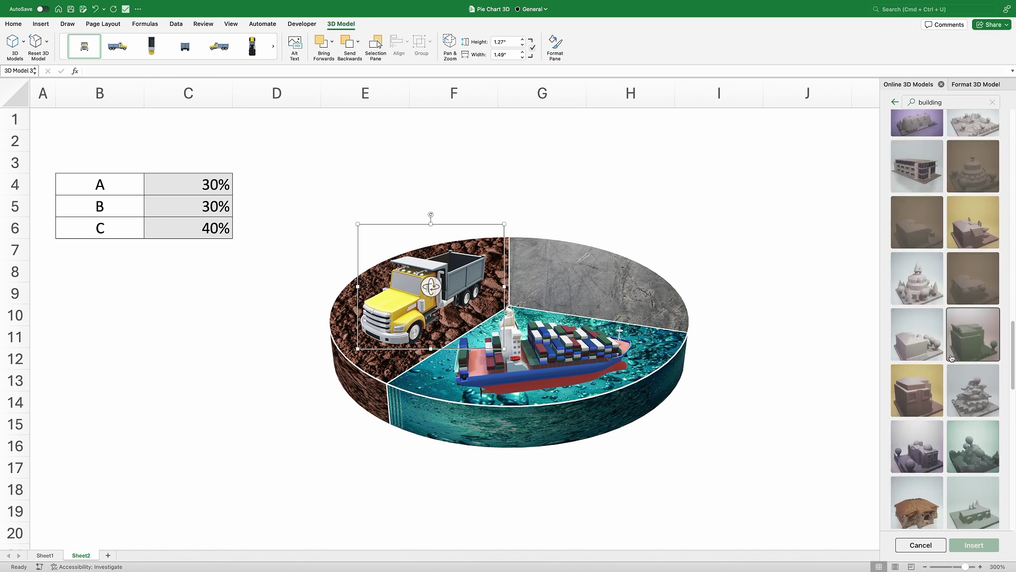
pyautogui.scroll(-10, 950, 355)
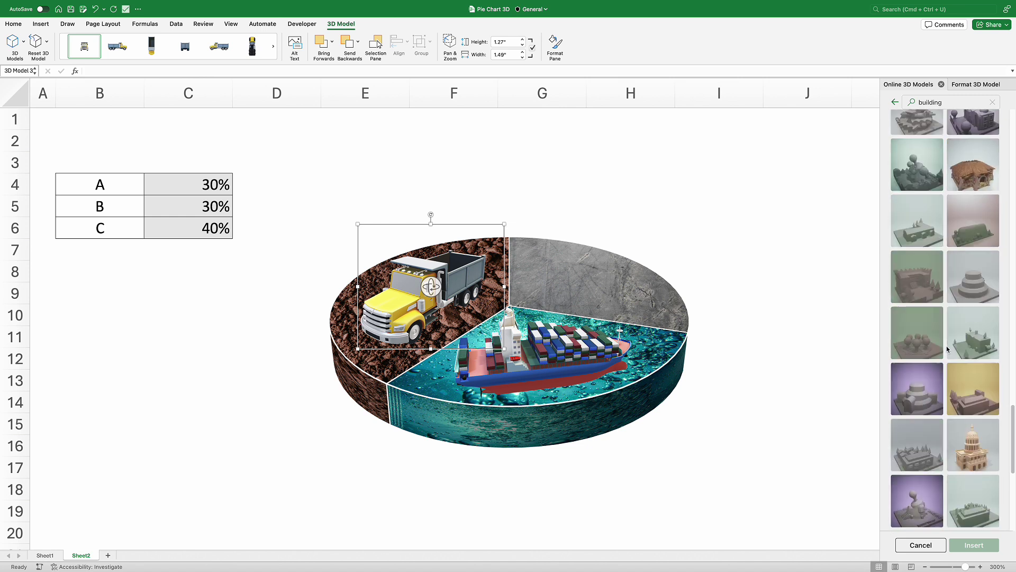
pyautogui.scroll(-5, 946, 346)
pyautogui.click(969, 307)
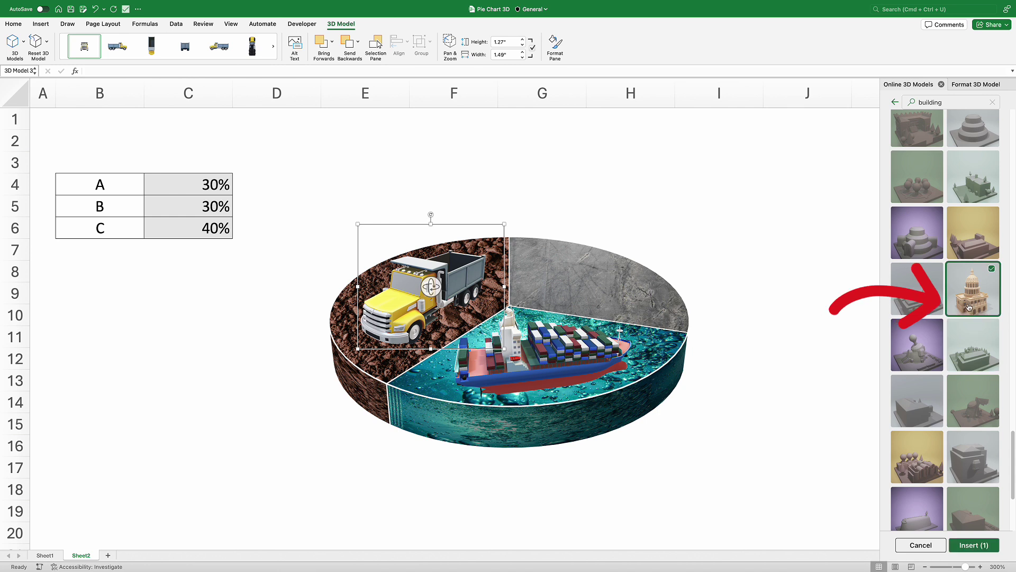
pyautogui.click(974, 544)
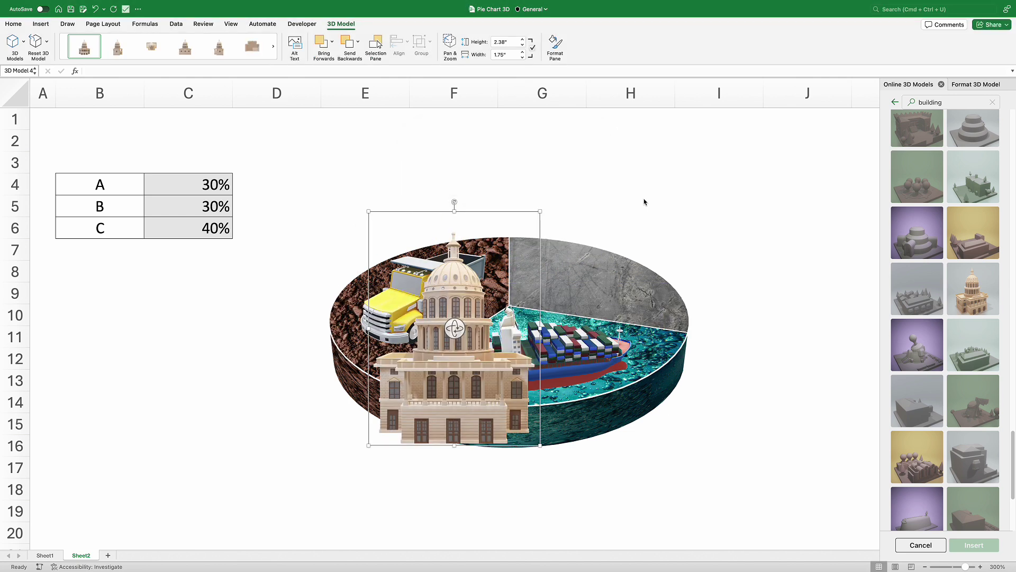
# Place the domed building on the concrete slice, rotate it to an angled view, and shrink it to about 1.56" high by 1.05" wide
pyautogui.moveTo(481, 378); pyautogui.dragTo(618, 289)
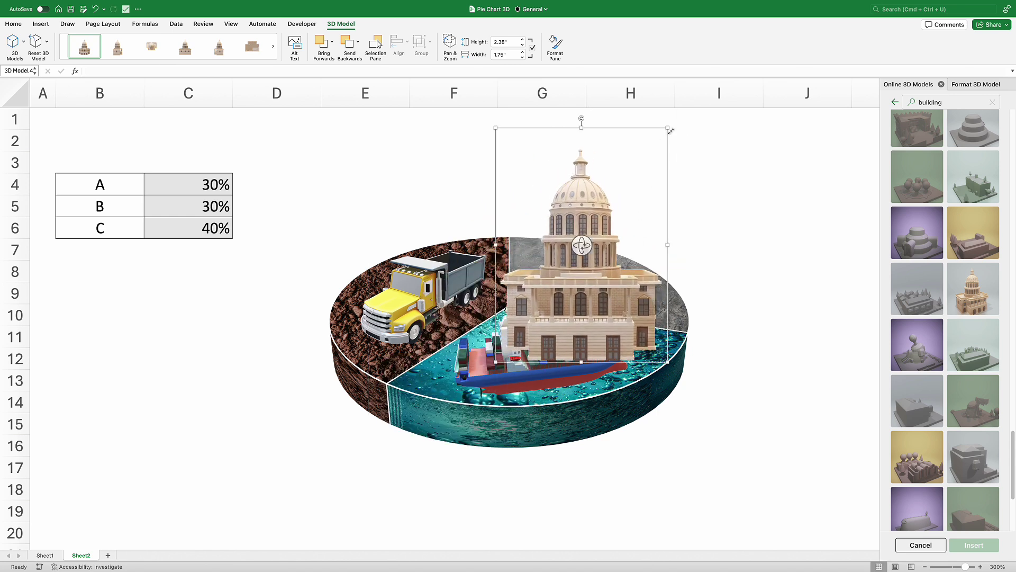
pyautogui.moveTo(671, 131); pyautogui.dragTo(628, 186)
pyautogui.moveTo(576, 291); pyautogui.dragTo(556, 228)
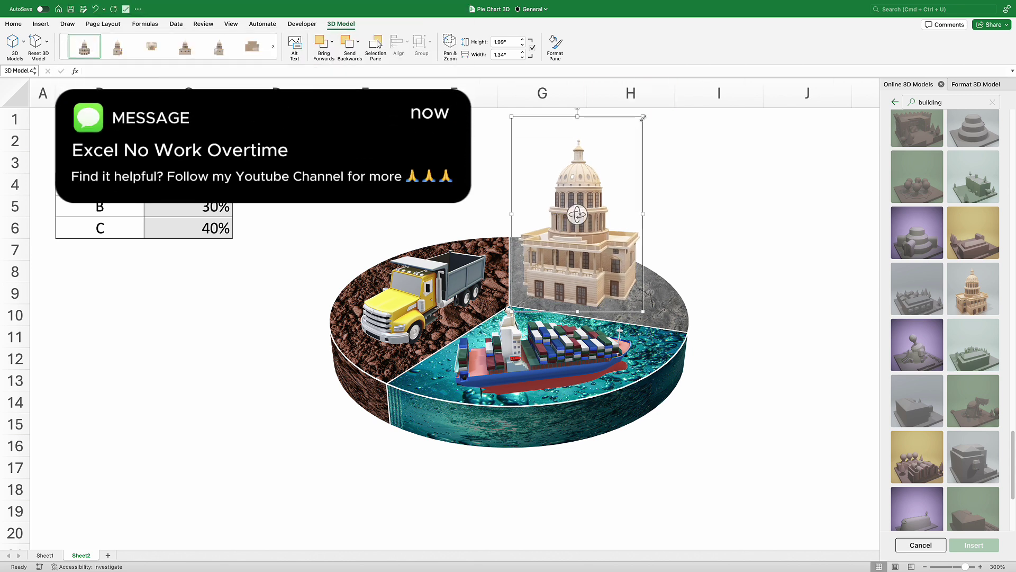
pyautogui.moveTo(642, 117); pyautogui.dragTo(614, 159)
pyautogui.moveTo(585, 258); pyautogui.dragTo(600, 247)
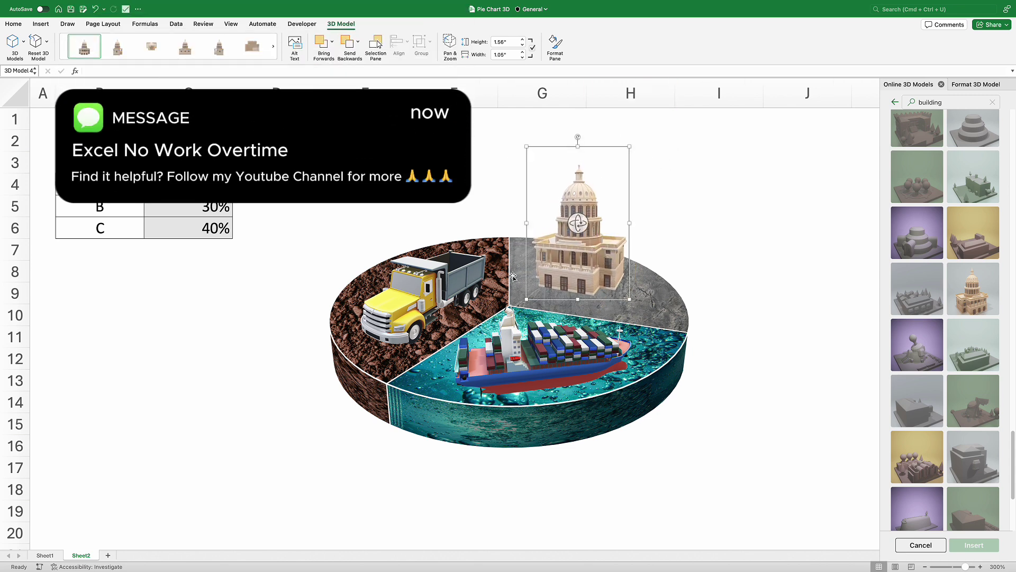
# Shrink the truck to about 1.13" high by 1.33" wide, and slightly shrink and shift the container ship on its slice
pyautogui.click(455, 277)
pyautogui.moveTo(465, 243); pyautogui.dragTo(451, 277)
pyautogui.click(603, 301)
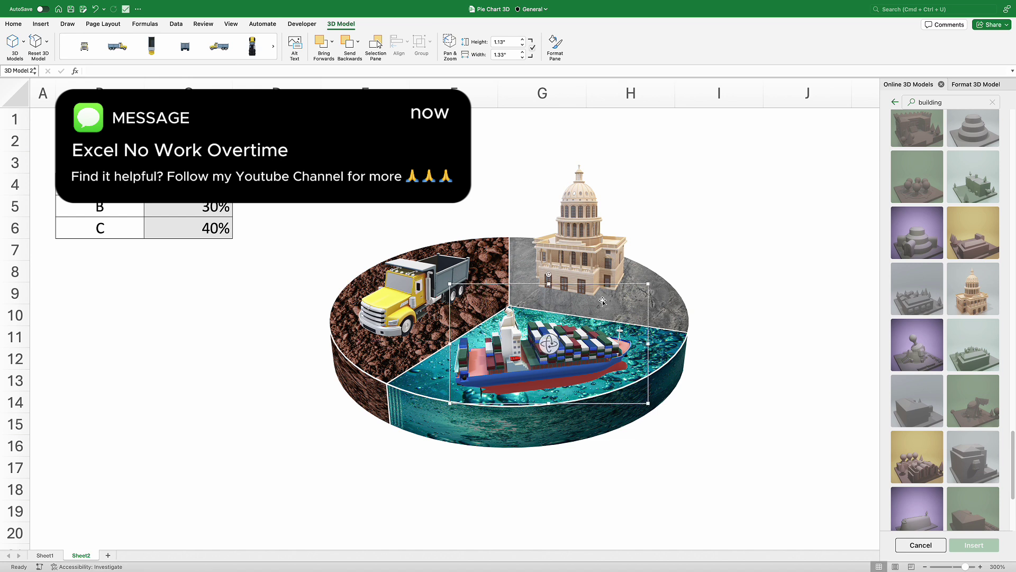
pyautogui.moveTo(650, 285); pyautogui.dragTo(638, 292)
pyautogui.moveTo(549, 344); pyautogui.dragTo(538, 343)
# Rotate the domed building slightly and nudge it on the concrete slice
pyautogui.click(597, 238)
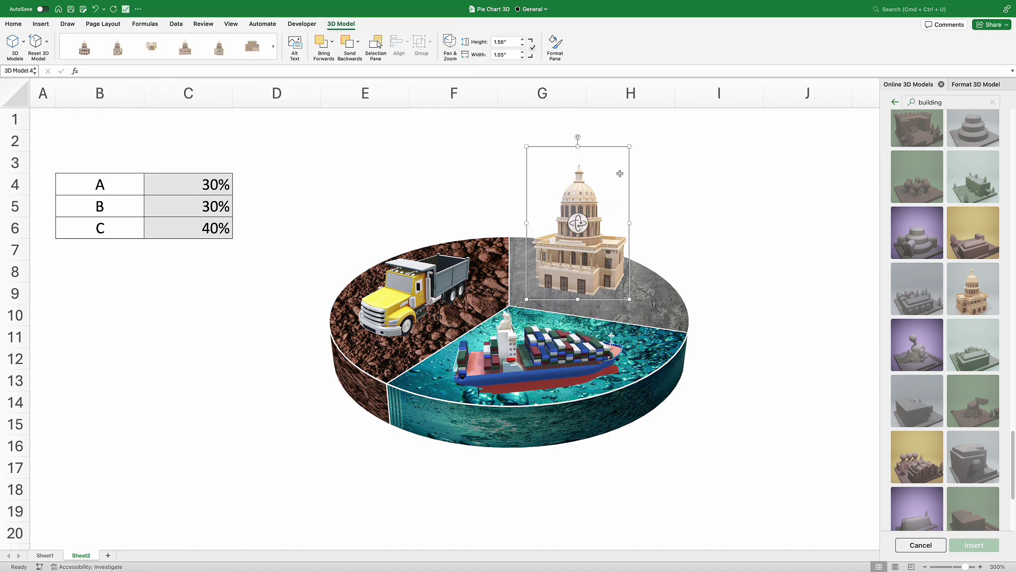
pyautogui.moveTo(582, 230); pyautogui.dragTo(577, 229)
pyautogui.moveTo(585, 273); pyautogui.dragTo(588, 272)
# Apply the first bevel style to the bottom of the pie series and set the bevel's width to 6.5 pt
pyautogui.click(719, 287)
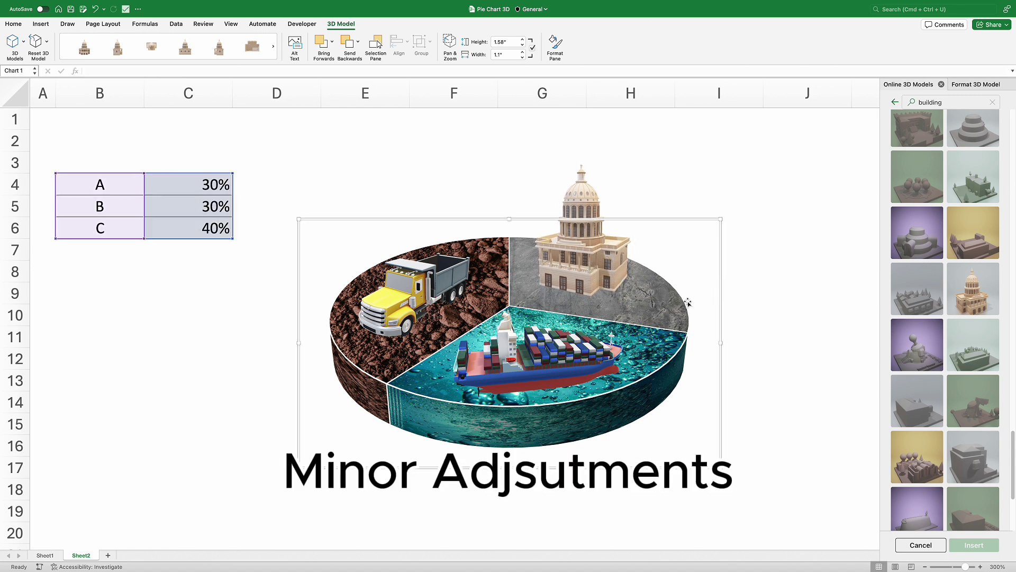
pyautogui.click(970, 85)
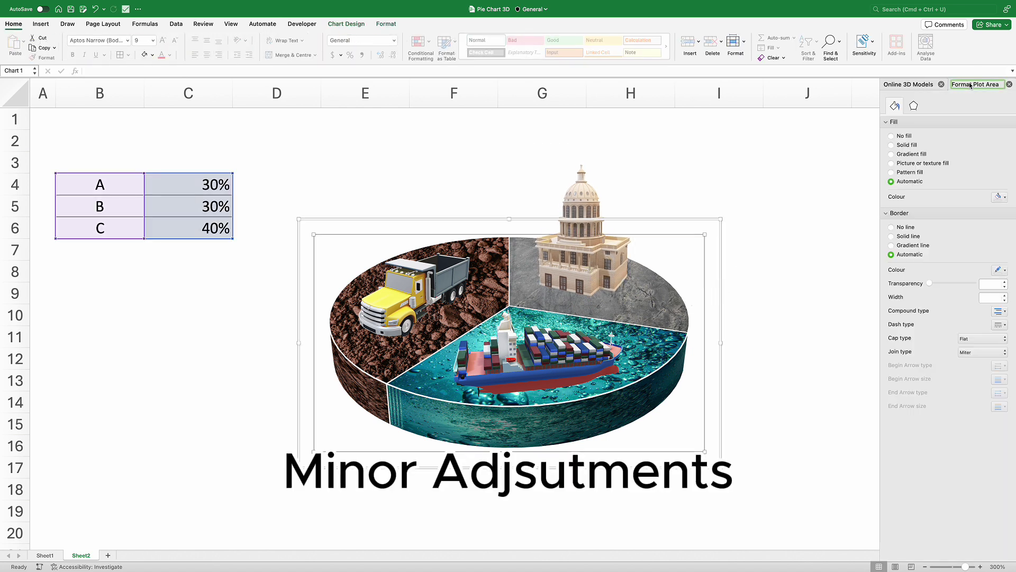
pyautogui.click(915, 106)
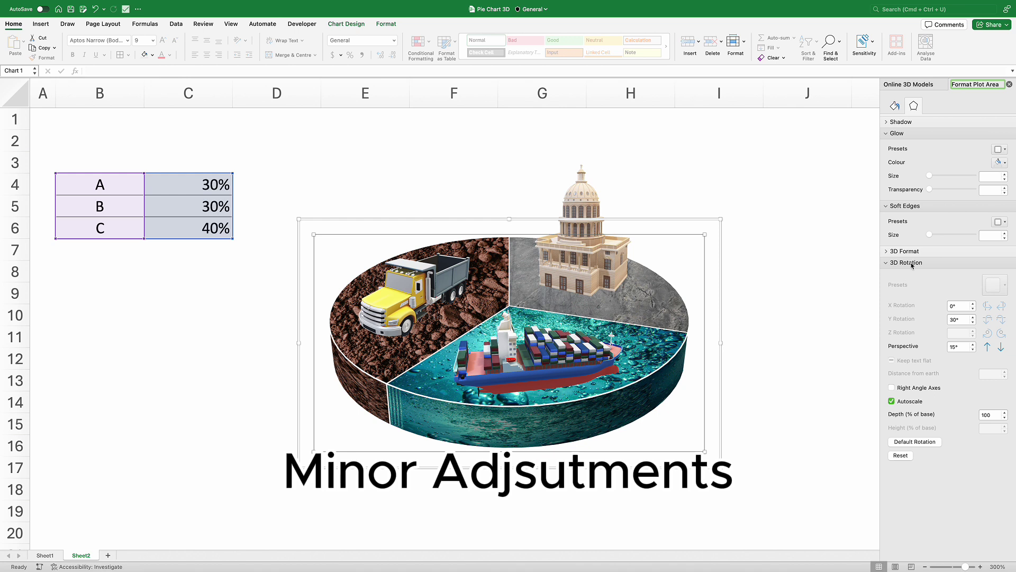
pyautogui.click(670, 329)
pyautogui.click(888, 252)
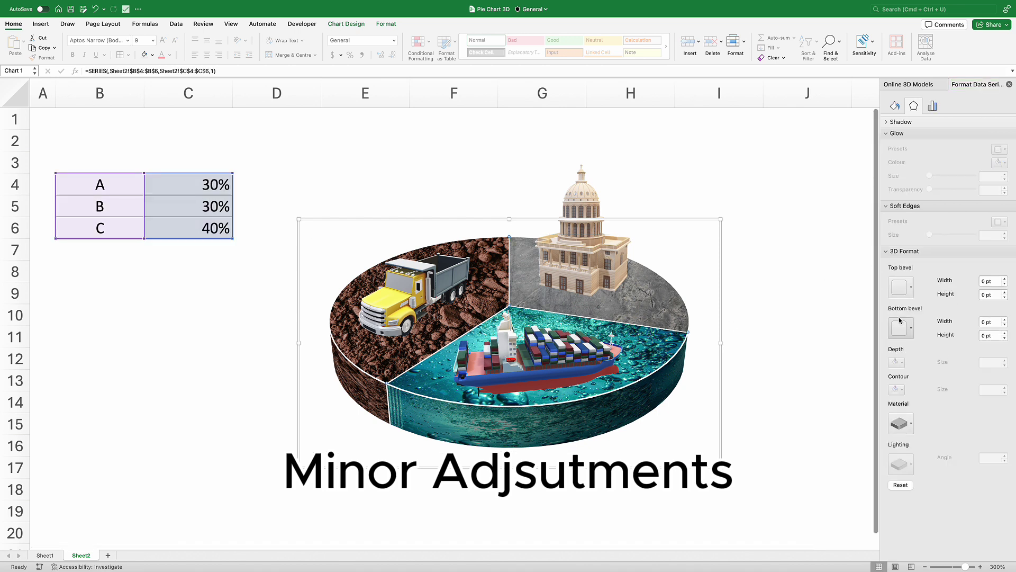
pyautogui.click(909, 332)
pyautogui.click(900, 398)
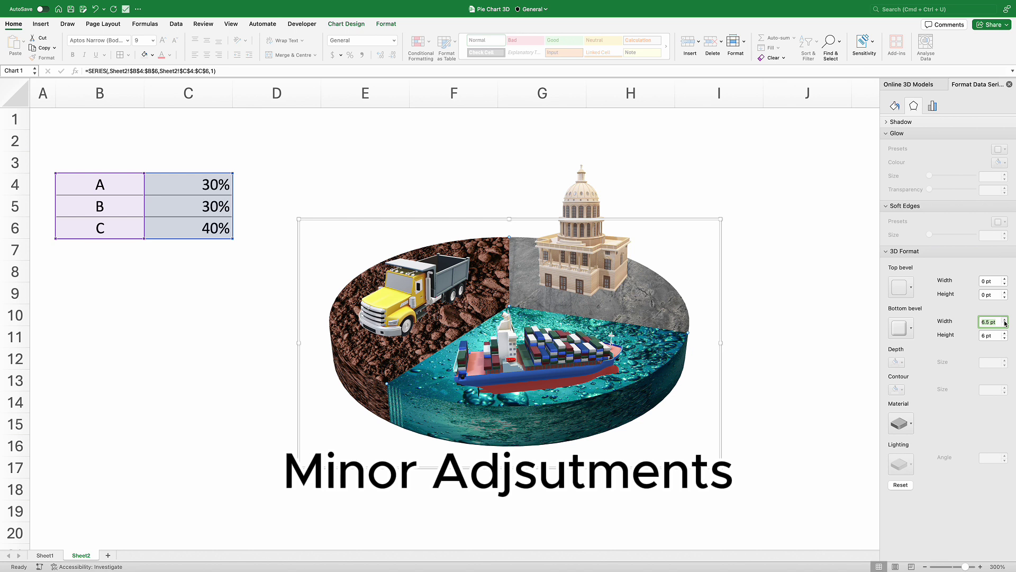
# Apply the second special-effect material to the pie series and set the bottom bevel's height to 10.5 pt
pyautogui.click(905, 424)
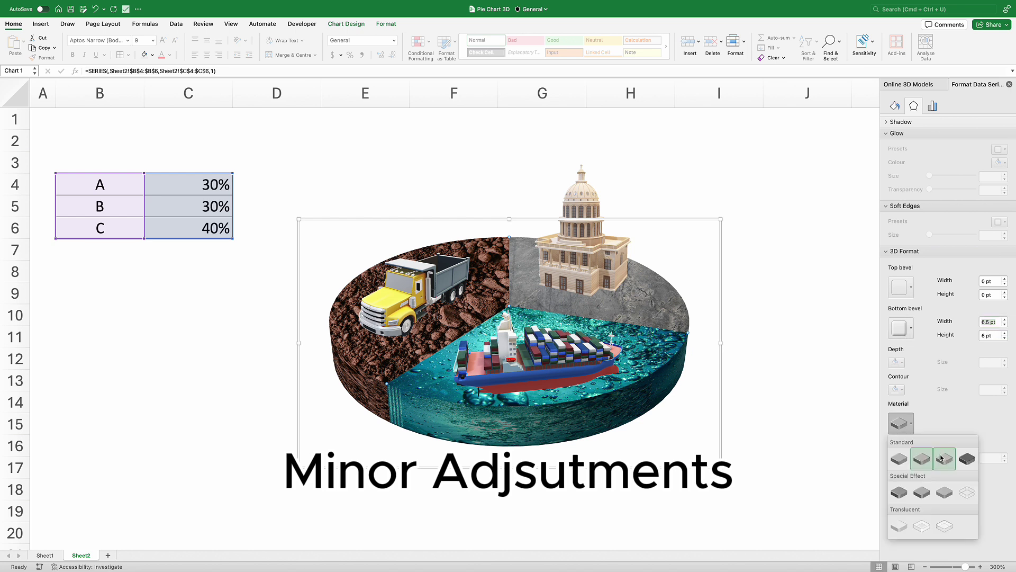
pyautogui.click(899, 492)
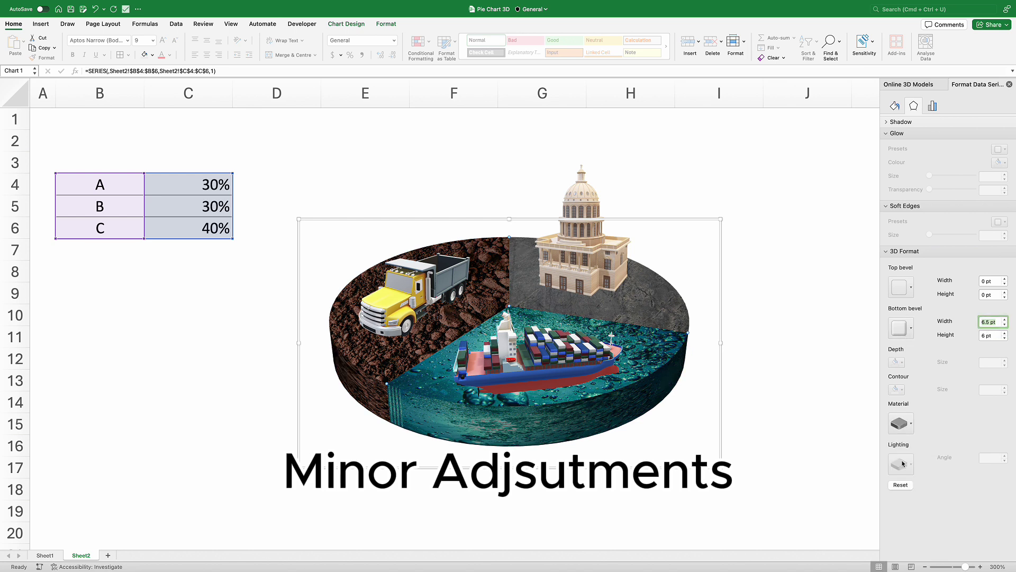
pyautogui.click(901, 424)
pyautogui.click(922, 492)
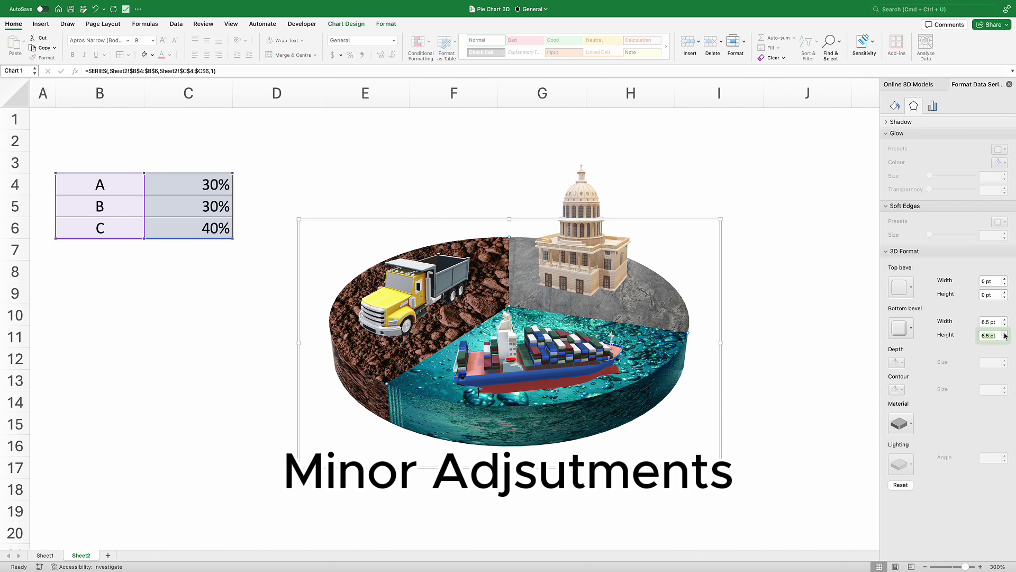
# Apply the first bevel style to the top of the pie series and set its height to 20 pt
pyautogui.click(912, 288)
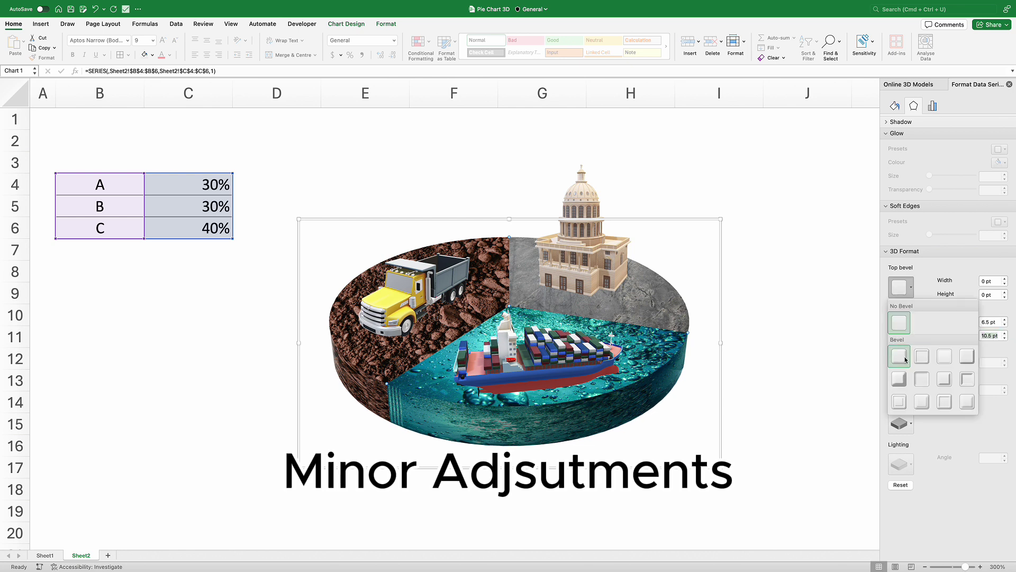
pyautogui.click(905, 359)
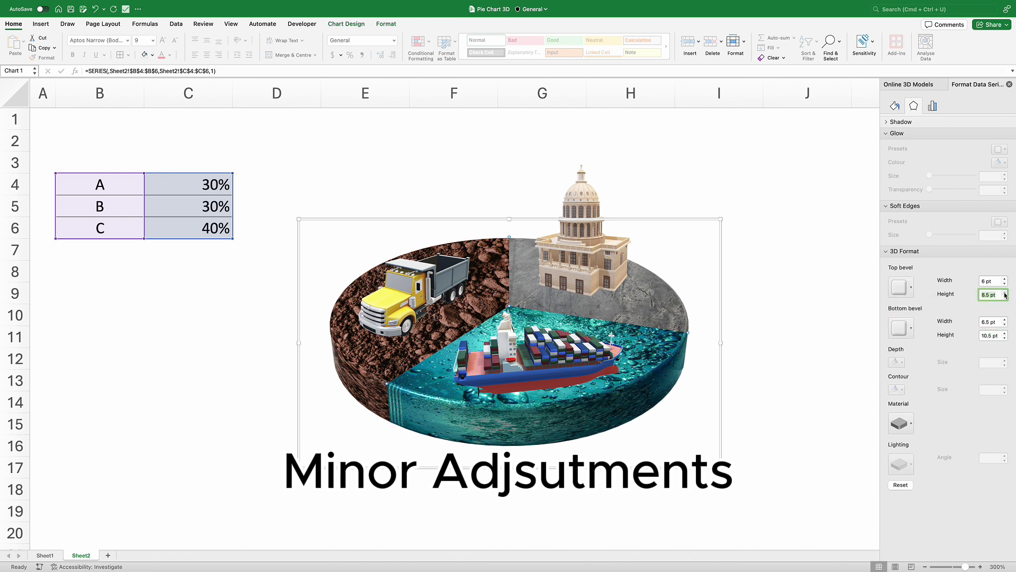
pyautogui.press('Return')
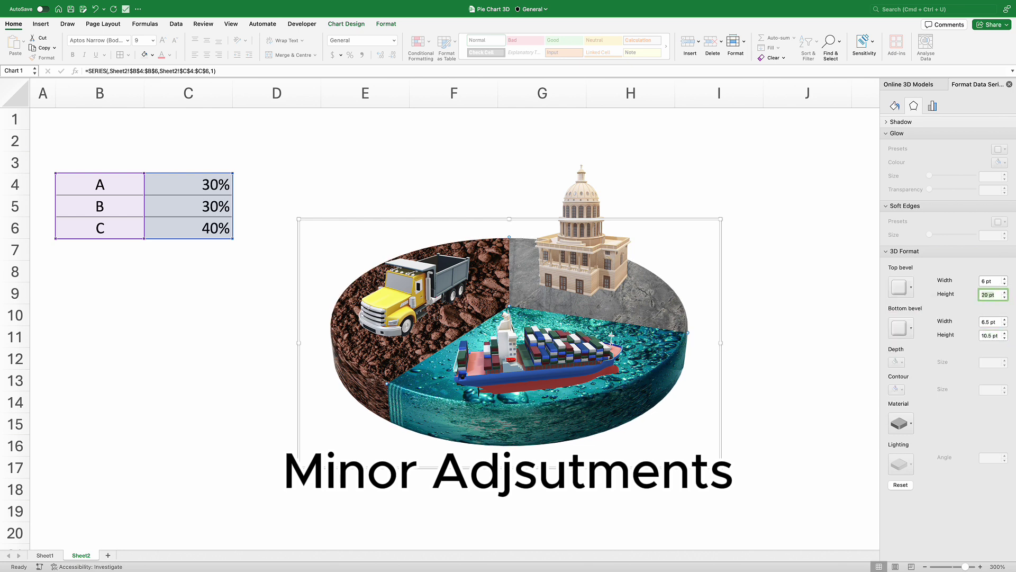
# Try top bevel widths up to 15 pt, and reduce the width to just above 0 pt
pyautogui.click(1005, 279)
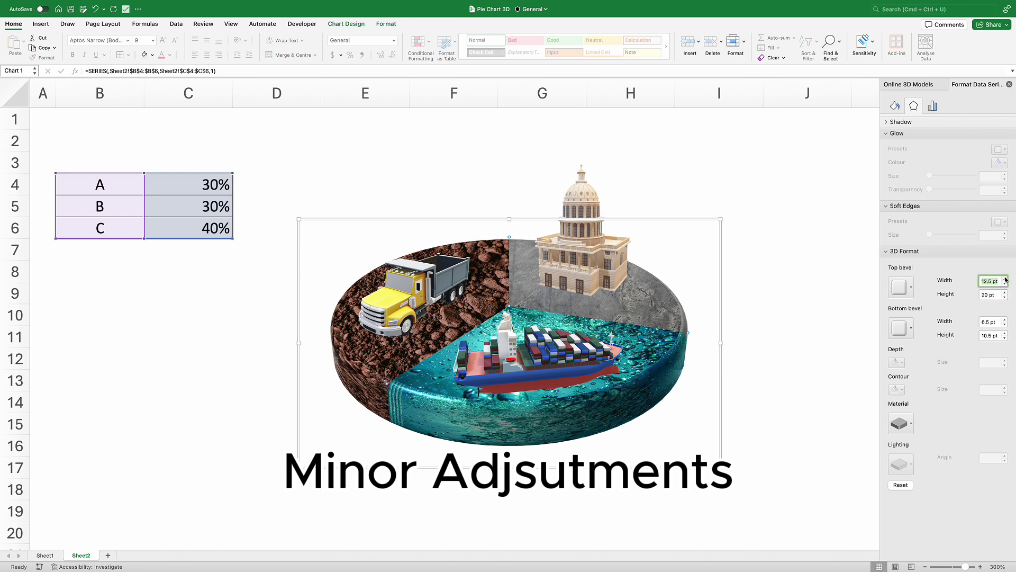
pyautogui.click(1005, 279)
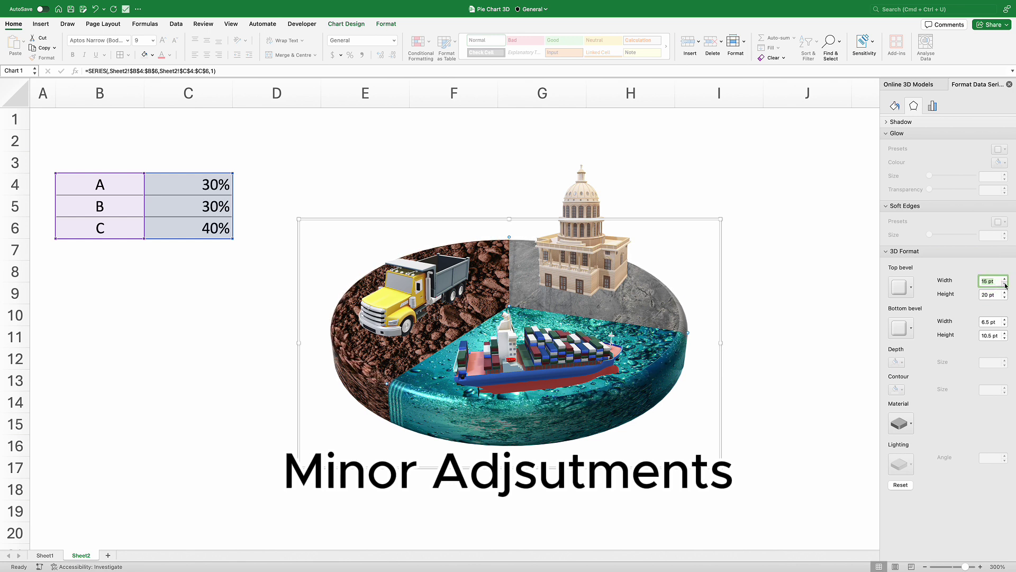
pyautogui.click(1005, 285)
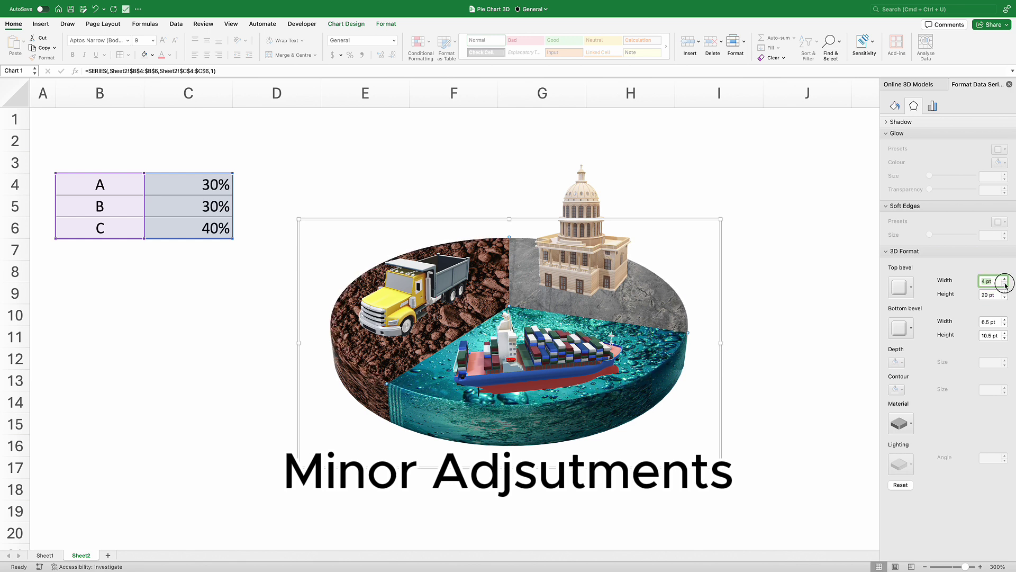
pyautogui.click(1005, 285)
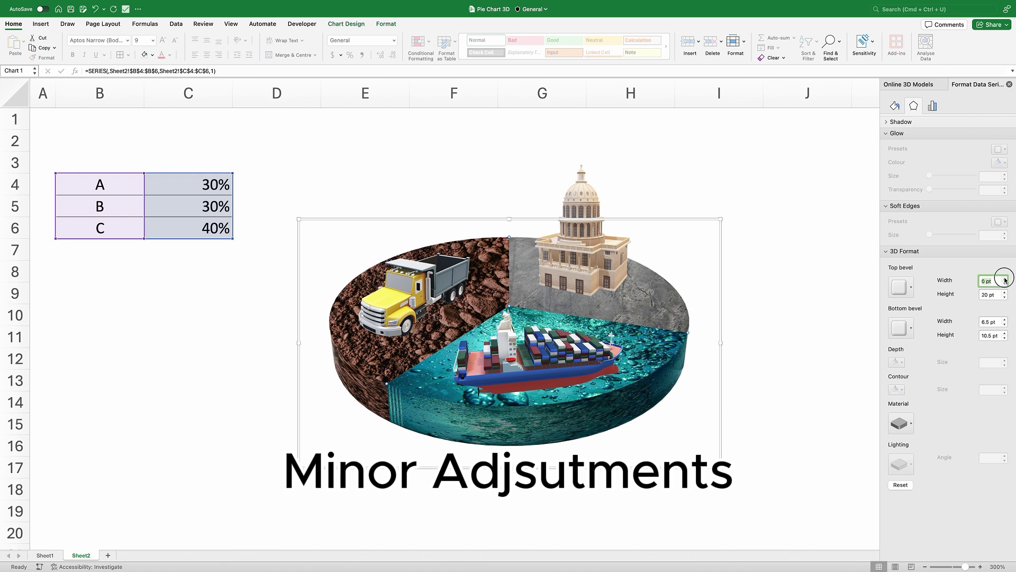
pyautogui.click(1005, 279)
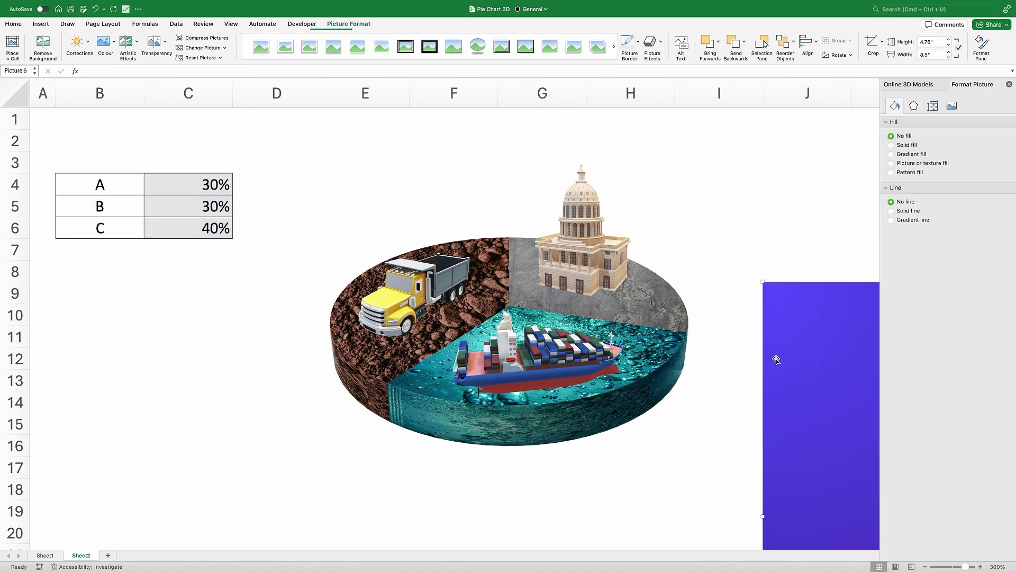
# Place the purple gradient picture behind the chart and 3D models, and shrink it to about 4.17" high by 7.45" wide
pyautogui.moveTo(776, 356); pyautogui.dragTo(64, 114)
pyautogui.moveTo(900, 117); pyautogui.dragTo(902, 173)
pyautogui.moveTo(966, 567); pyautogui.dragTo(962, 568)
pyautogui.moveTo(37, 115); pyautogui.dragTo(59, 126)
pyautogui.moveTo(112, 205)
pyautogui.mouseDown()
pyautogui.moveTo(197, 193)
pyautogui.moveTo(112, 193)
pyautogui.mouseUp()
pyautogui.moveTo(59, 114); pyautogui.dragTo(137, 158)
pyautogui.moveTo(189, 270); pyautogui.dragTo(257, 230)
# Narrow columns B and C and position the background picture just beside the data table
pyautogui.moveTo(116, 92); pyautogui.dragTo(72, 92)
pyautogui.click(116, 92)
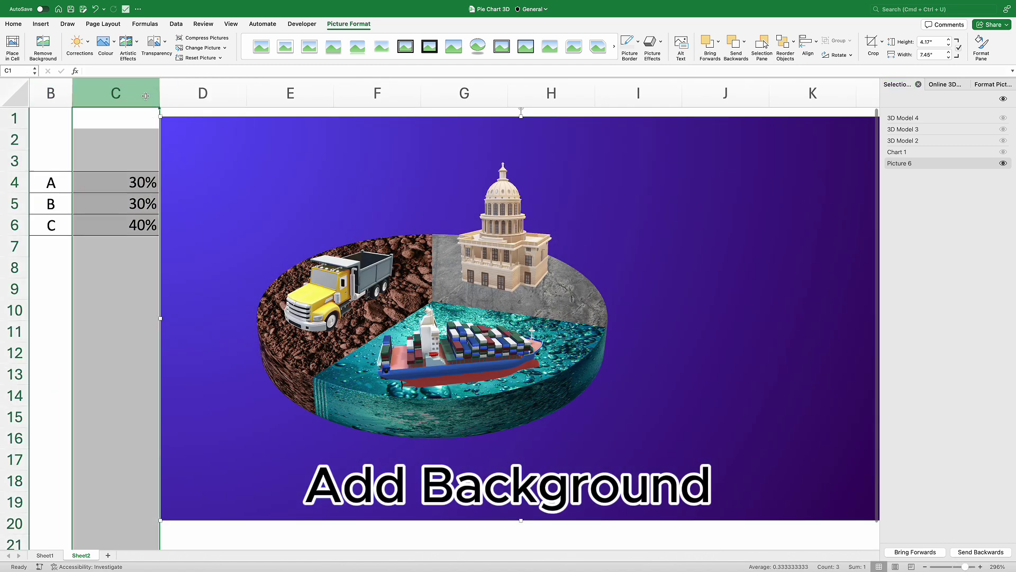
pyautogui.moveTo(186, 158); pyautogui.dragTo(180, 156)
pyautogui.moveTo(160, 92); pyautogui.dragTo(131, 92)
pyautogui.moveTo(180, 166); pyautogui.dragTo(199, 166)
# Select the chart and all three 3D models together and move them to the right half of the background picture
pyautogui.click(931, 120)
pyautogui.keyDown('shift'); pyautogui.click(900, 152); pyautogui.keyUp('shift')
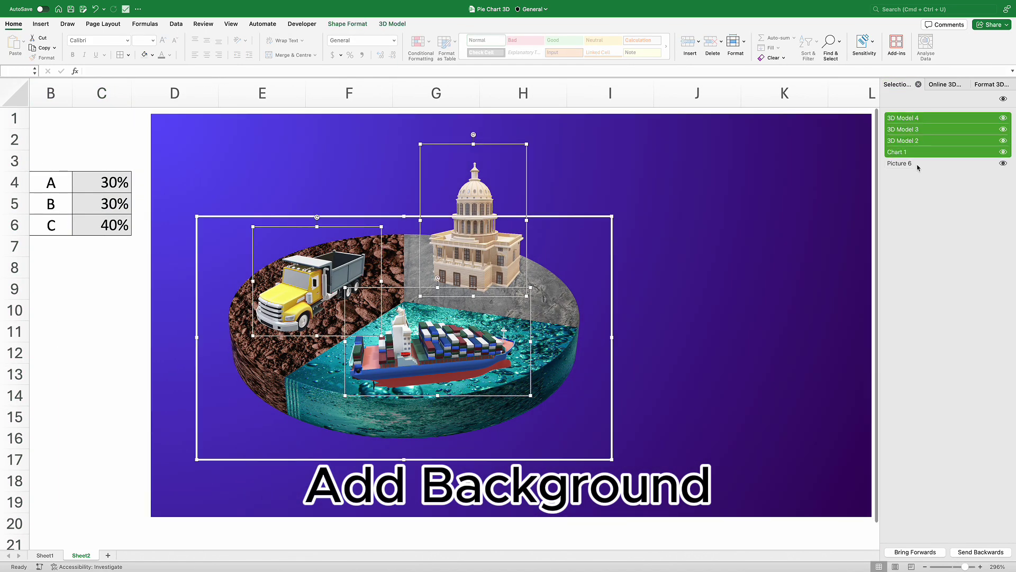
pyautogui.moveTo(571, 211); pyautogui.dragTo(748, 220)
pyautogui.click(107, 324)
# Draw a text box about 0.47" high by 0.84" wide above the soil slice and link it to cell C4
pyautogui.click(41, 23)
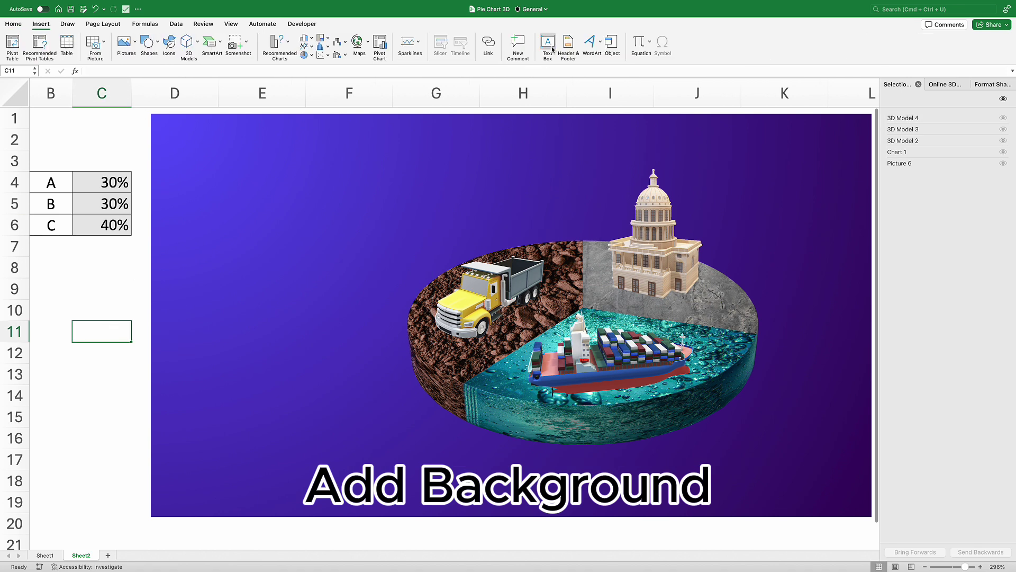
pyautogui.click(548, 45)
pyautogui.moveTo(369, 214); pyautogui.dragTo(451, 258)
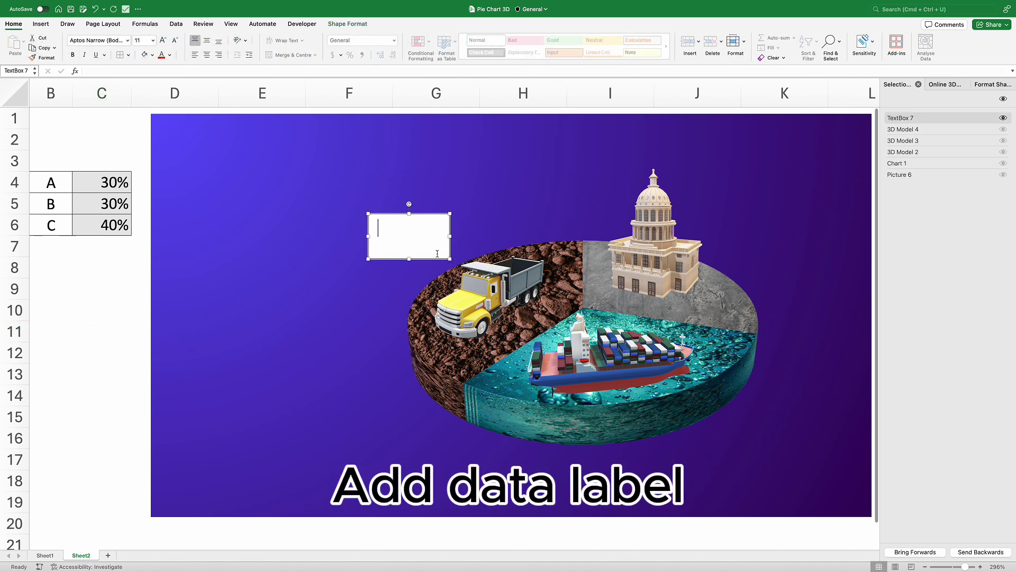
pyautogui.click(319, 74)
pyautogui.write('=')
pyautogui.click(117, 182)
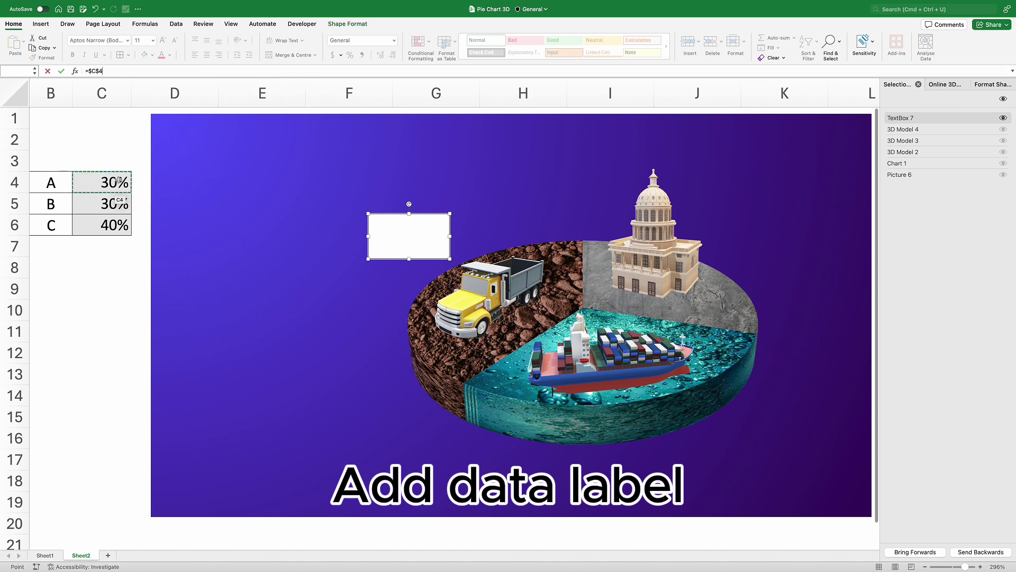
pyautogui.press('Return')
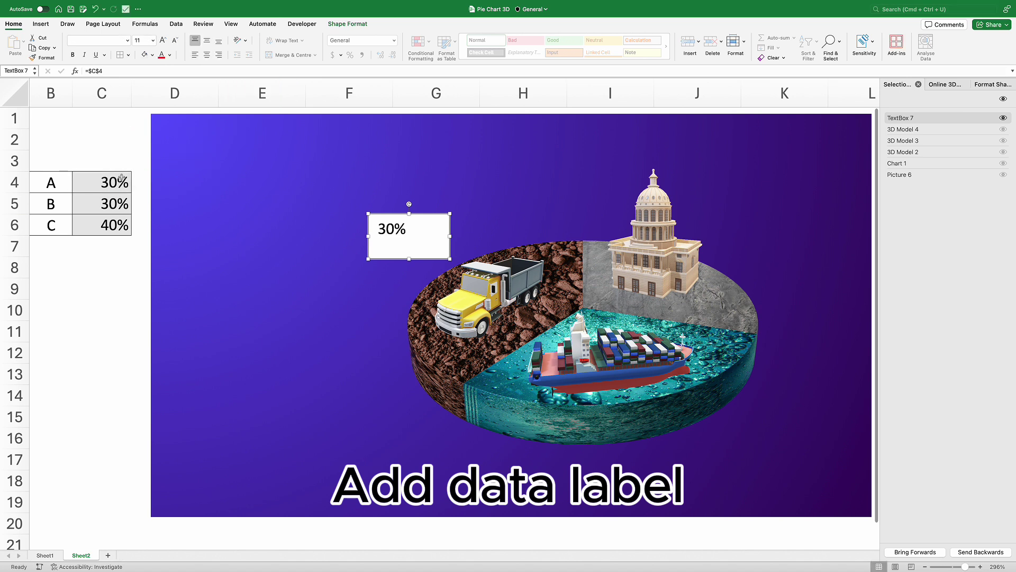
# Remove the text box's fill and outline and apply the magenta WordArt style with a reflection
pyautogui.click(340, 24)
pyautogui.click(349, 40)
pyautogui.click(372, 65)
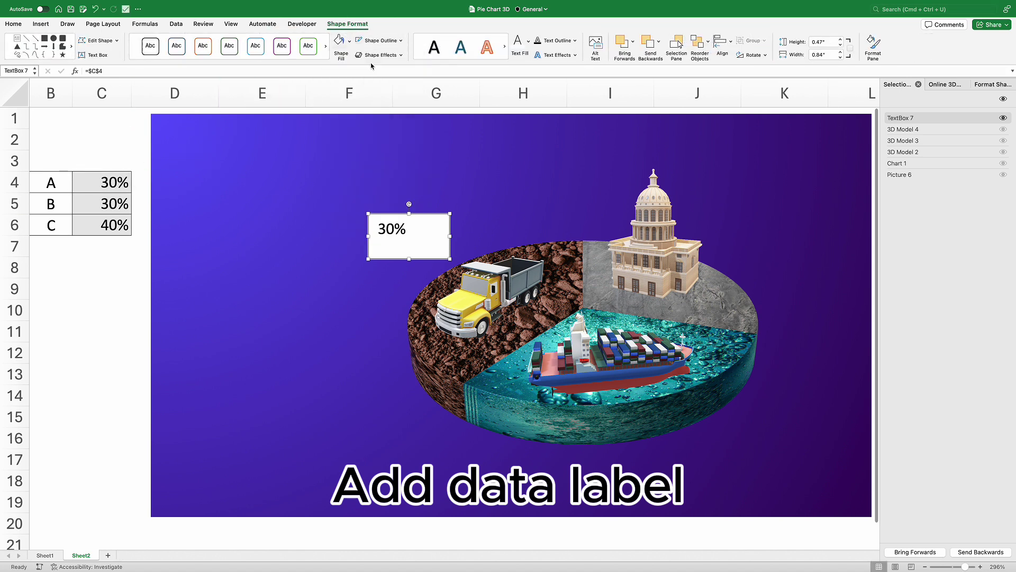
pyautogui.click(402, 41)
pyautogui.click(396, 67)
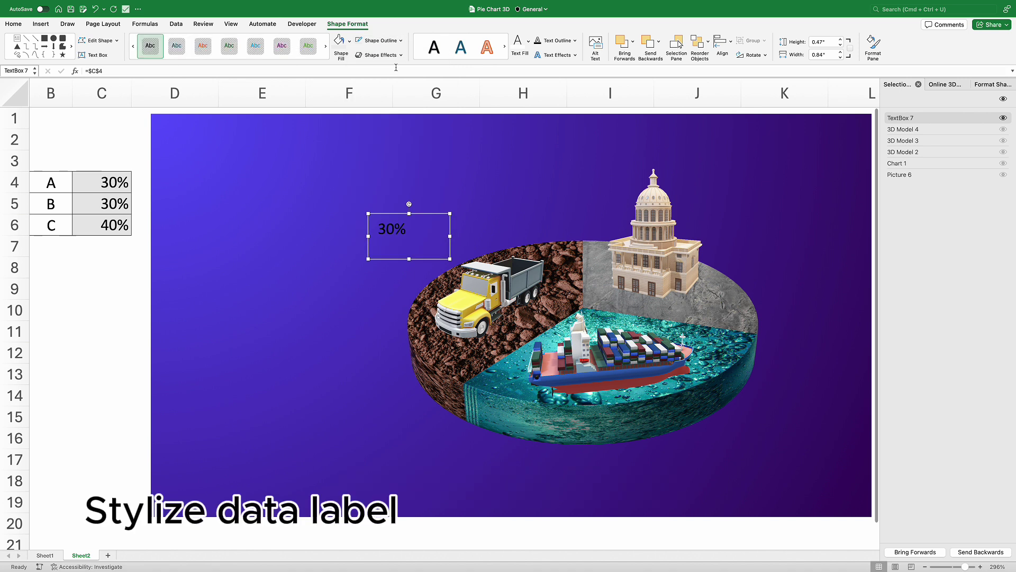
pyautogui.click(460, 61)
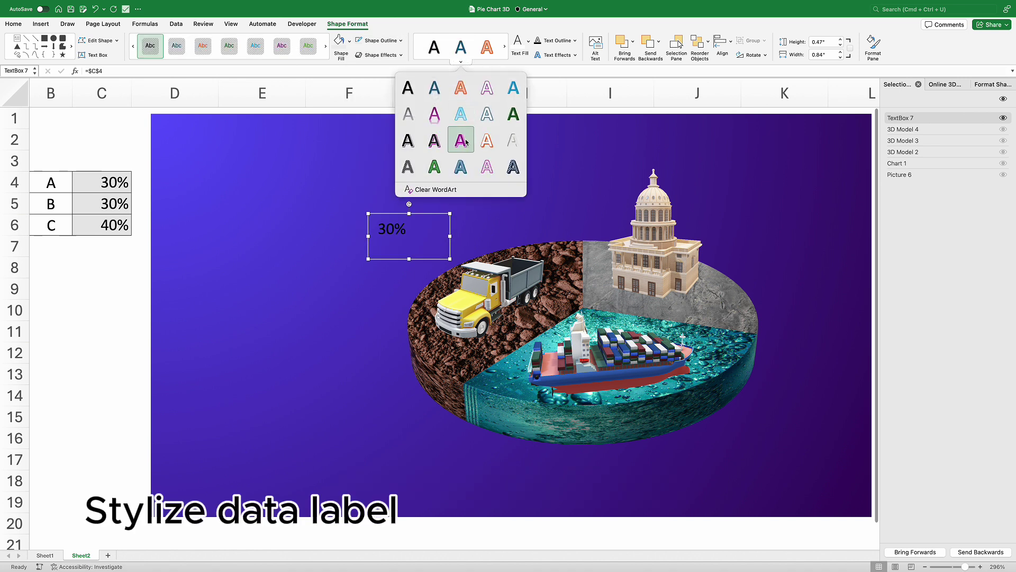
pyautogui.click(435, 114)
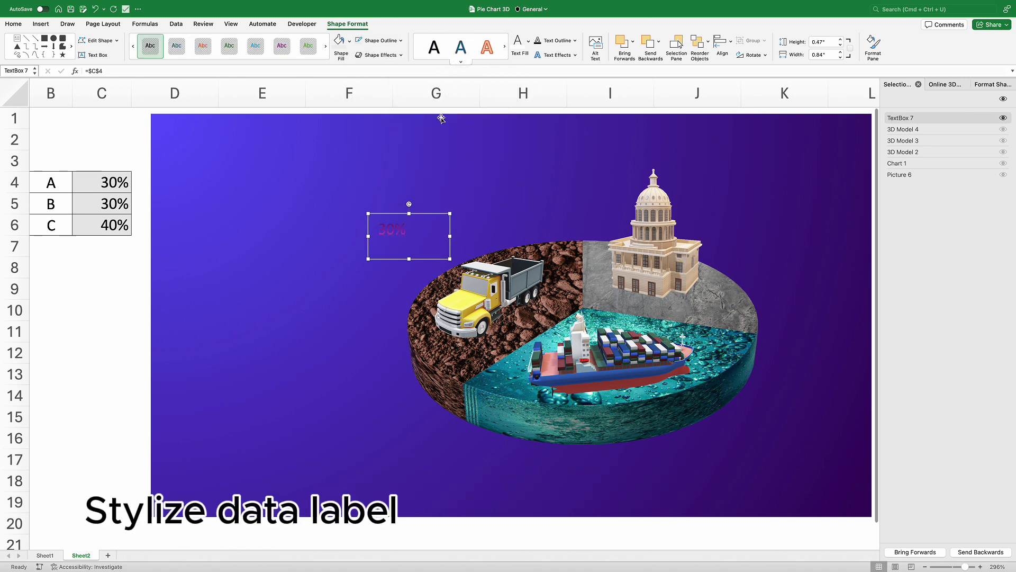
# Try to set the data label's font to Helvetica Neue Condensed Black
pyautogui.click(25, 26)
pyautogui.click(128, 41)
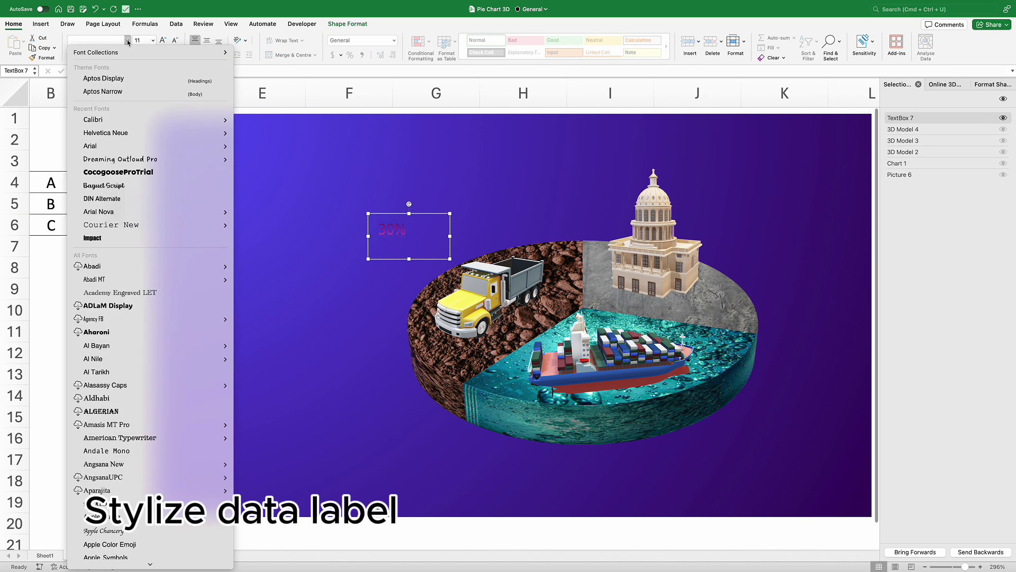
pyautogui.moveTo(142, 133)
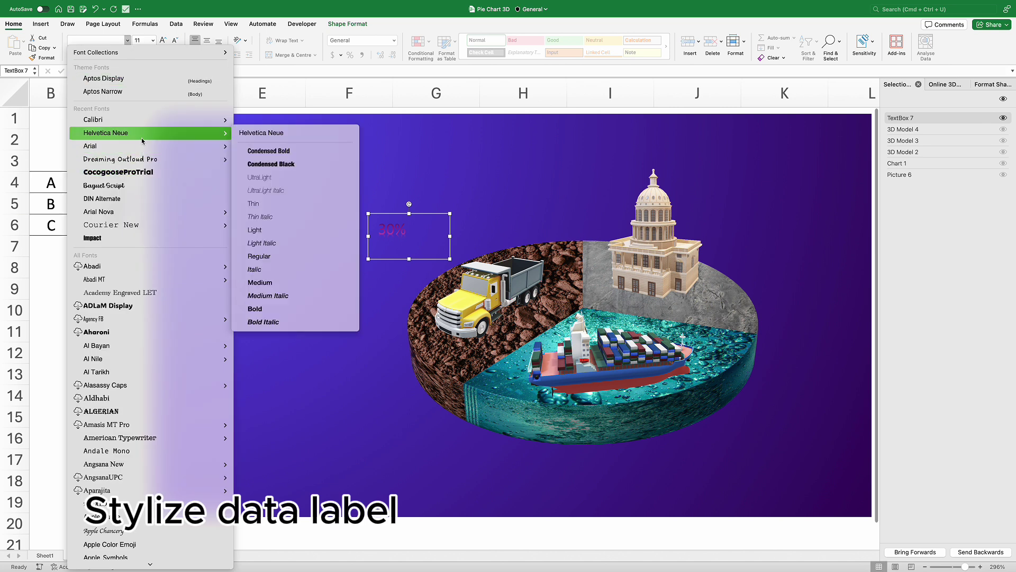
pyautogui.click(264, 164)
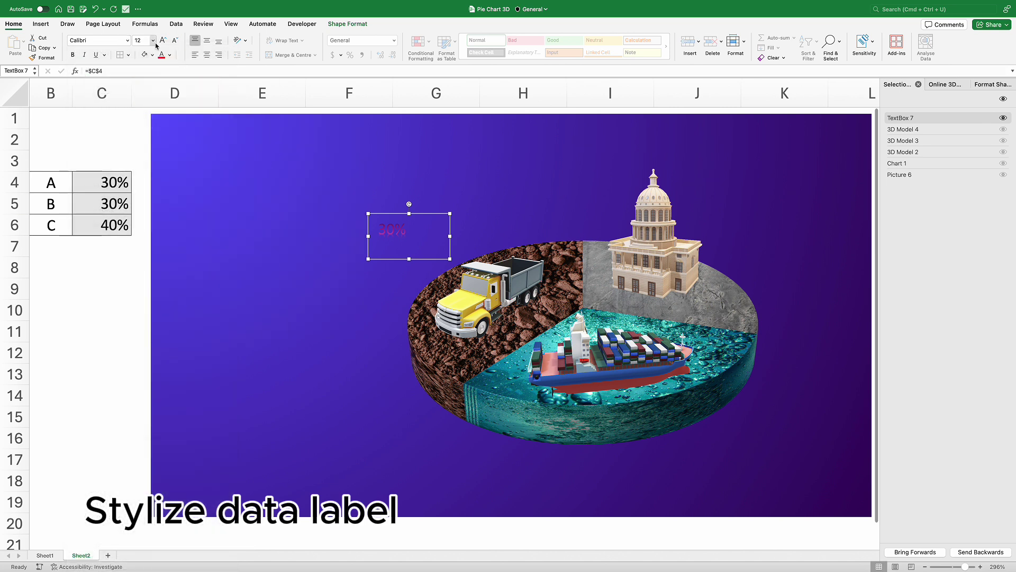
# Set the label's font size to 30 and move its box slightly to about 3.64" left and 0.91" top
pyautogui.write('66')
pyautogui.press('Return')
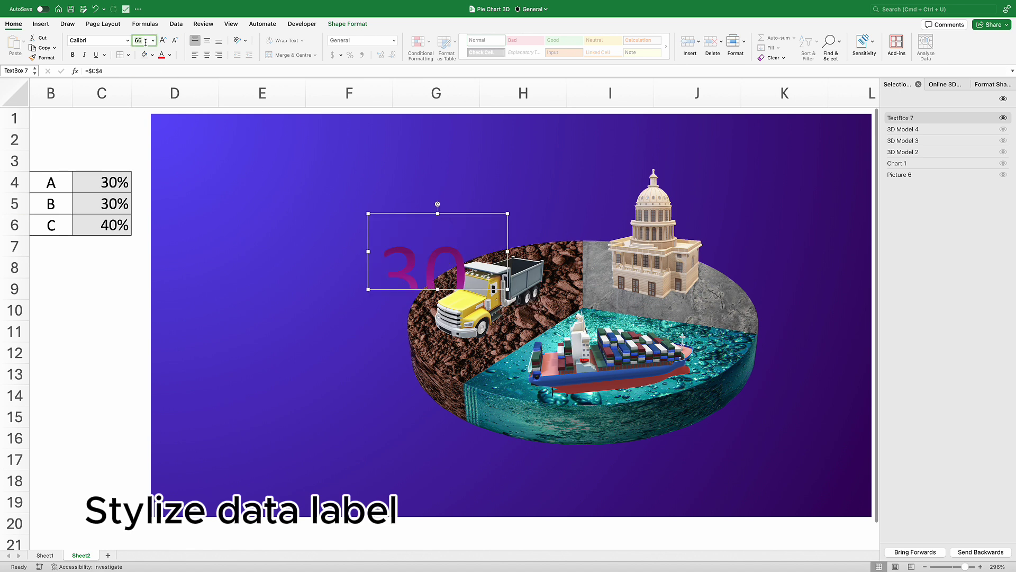
pyautogui.write('30')
pyautogui.press('Return')
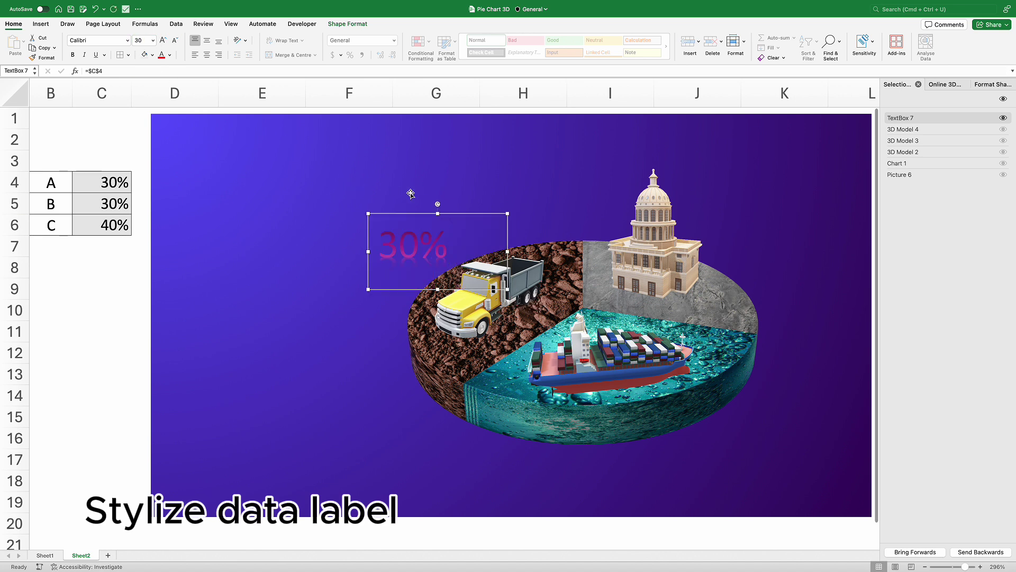
pyautogui.moveTo(447, 213); pyautogui.dragTo(434, 195)
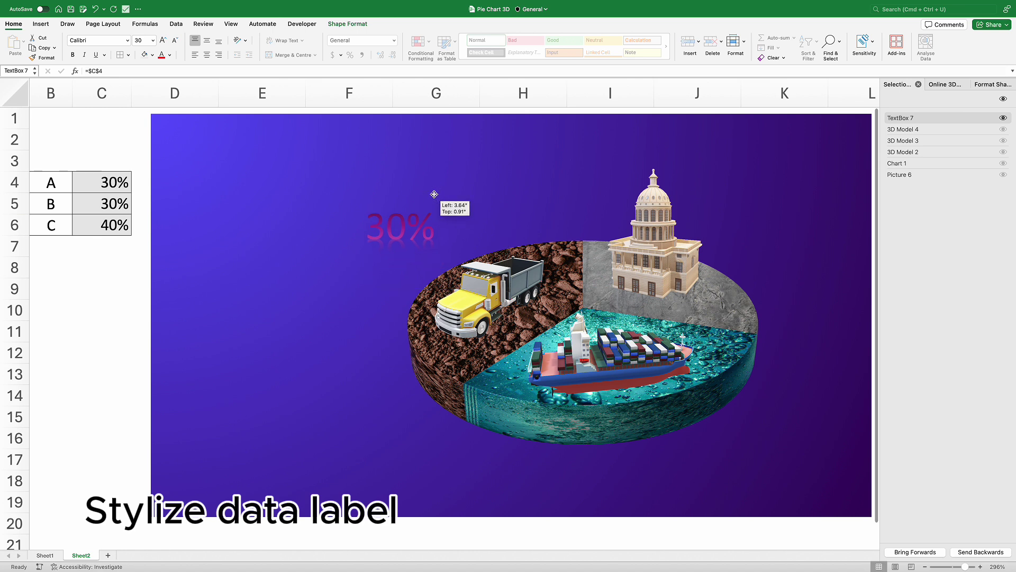
# Center the label's text horizontally and vertically within its box
pyautogui.click(42, 25)
pyautogui.click(15, 25)
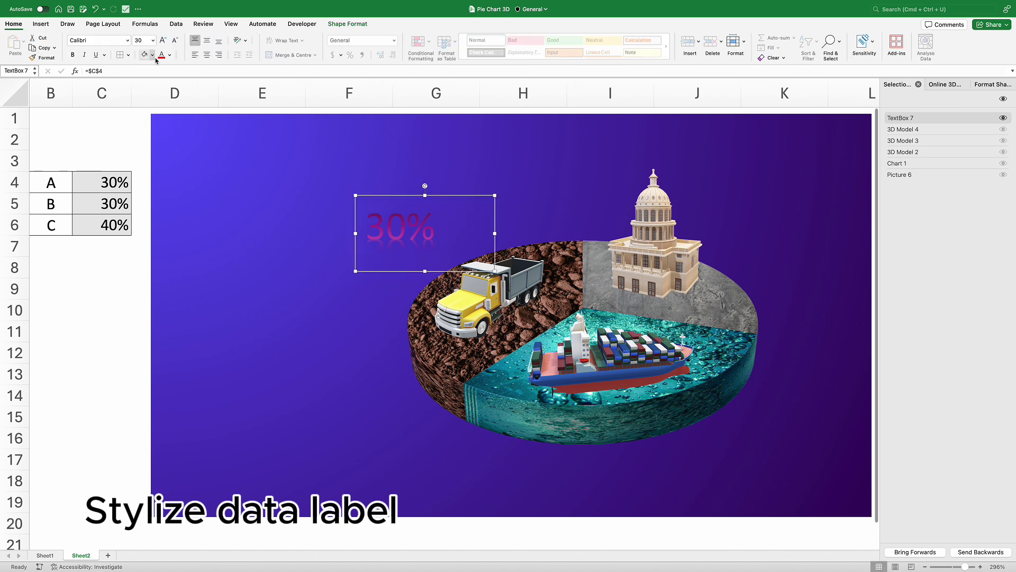
pyautogui.click(205, 55)
pyautogui.click(207, 41)
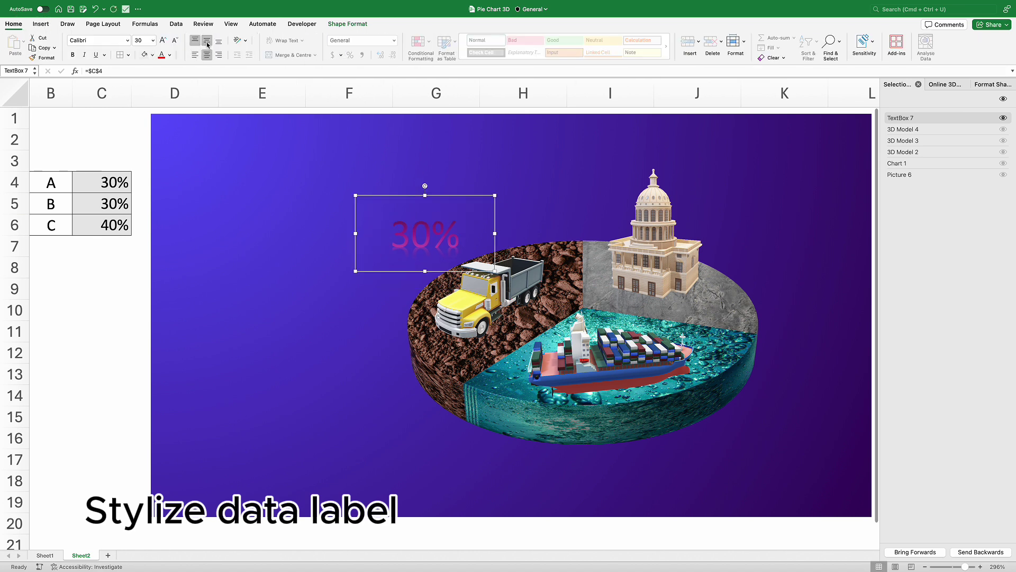
# Set the label's font to Helvetica Neue Condensed Black and nudge the box slightly to the right
pyautogui.click(127, 43)
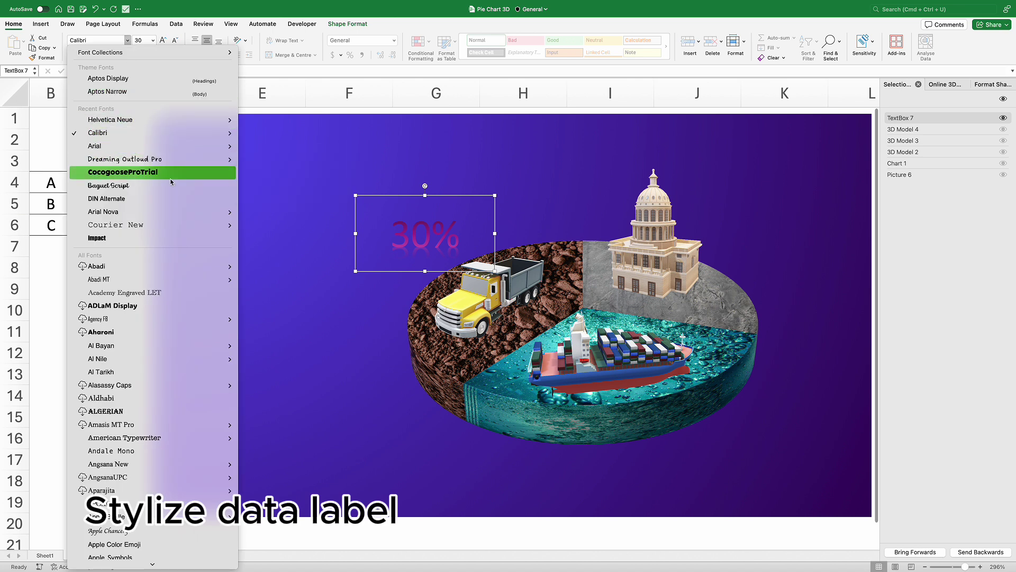
pyautogui.moveTo(198, 123)
pyautogui.click(277, 153)
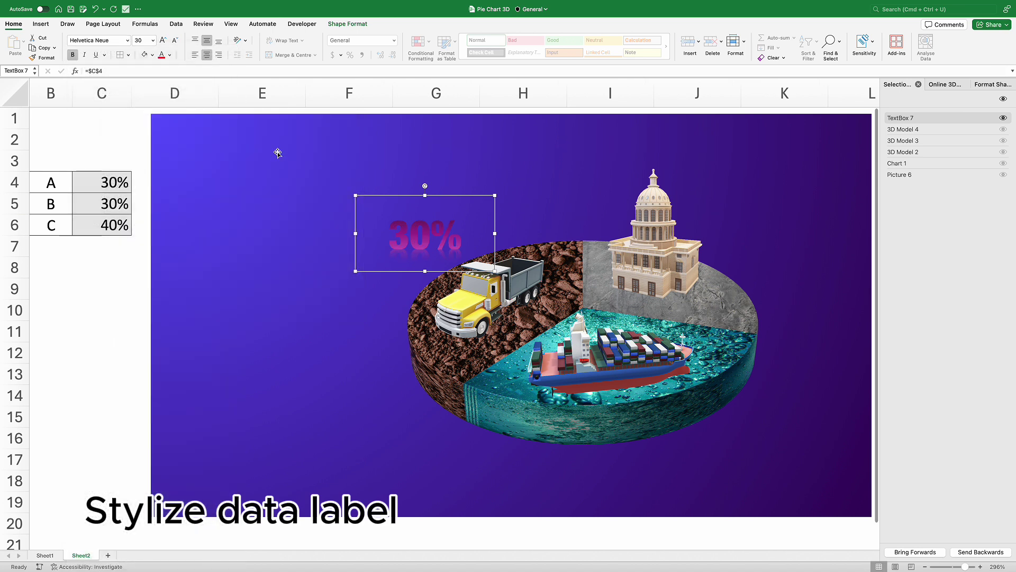
pyautogui.moveTo(414, 197); pyautogui.dragTo(427, 195)
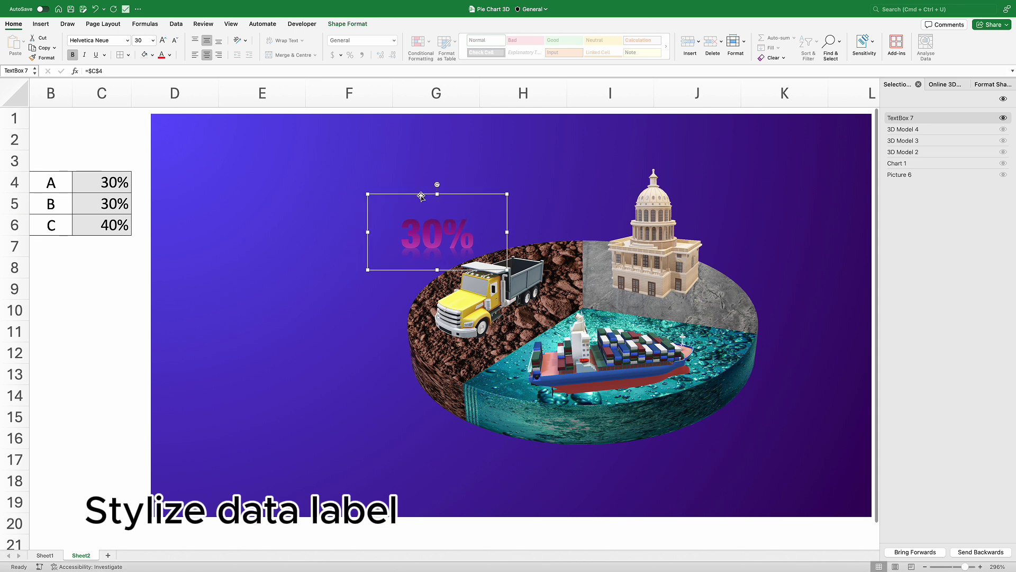
# Open the shape formatting options for the soil slice's data label
pyautogui.click(977, 87)
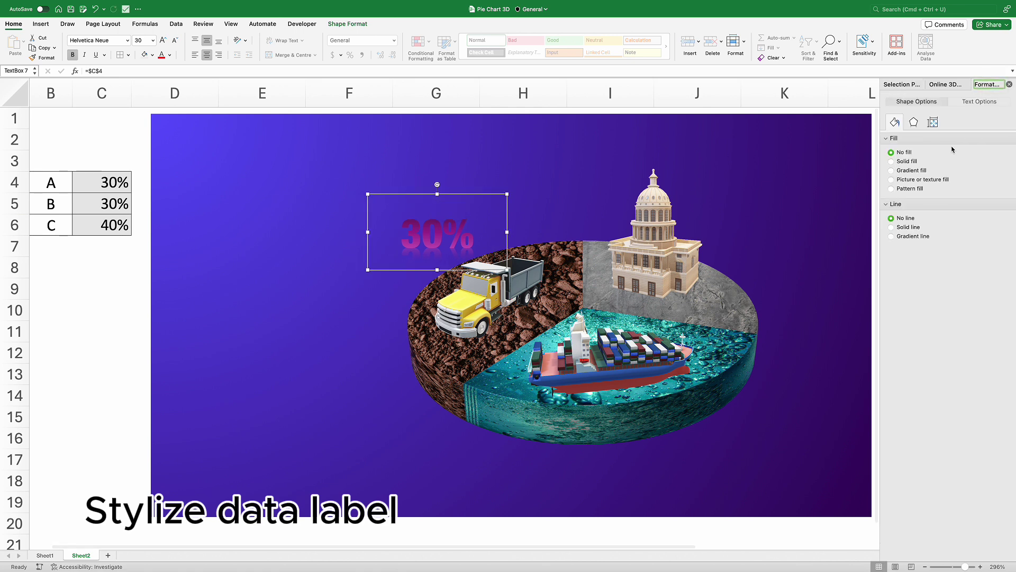